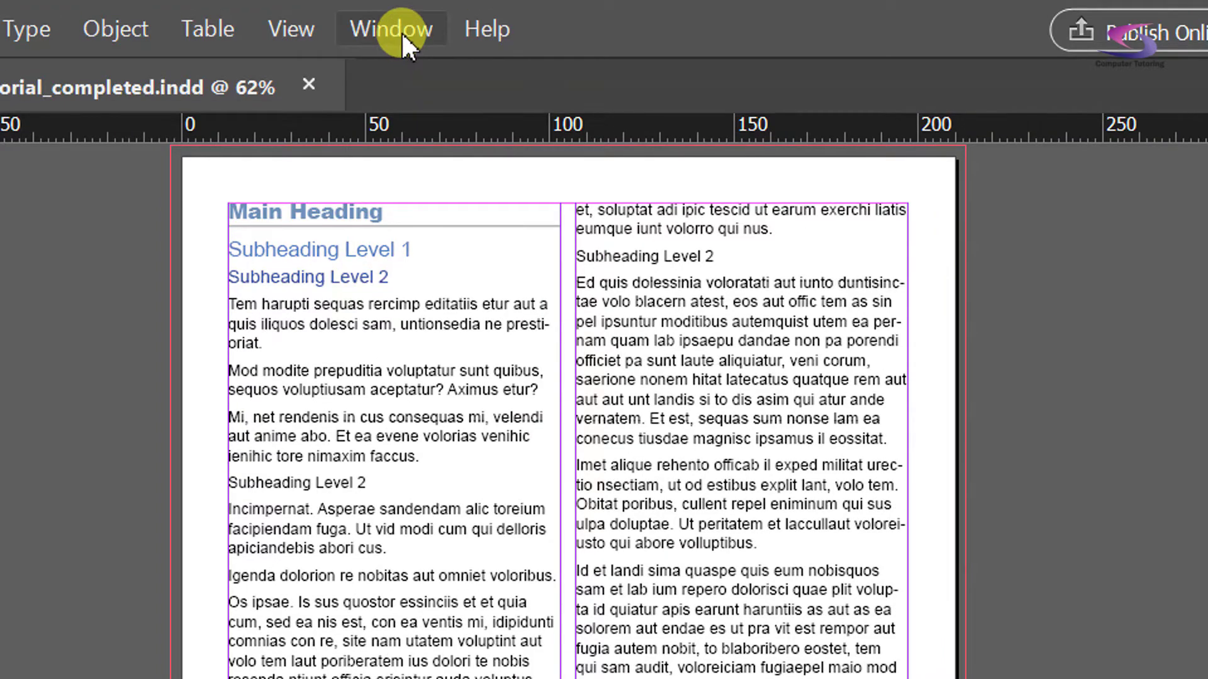
Step: Show the Character Styles panel
left_click(402, 31)
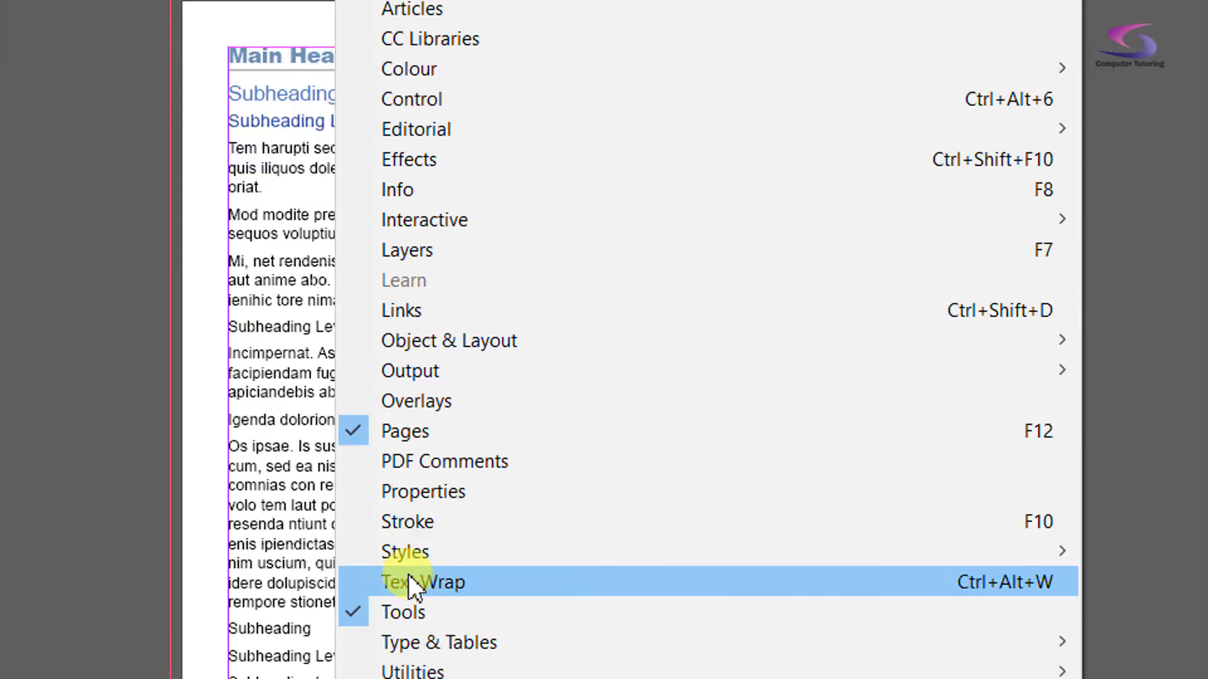
mouse_move(904, 556)
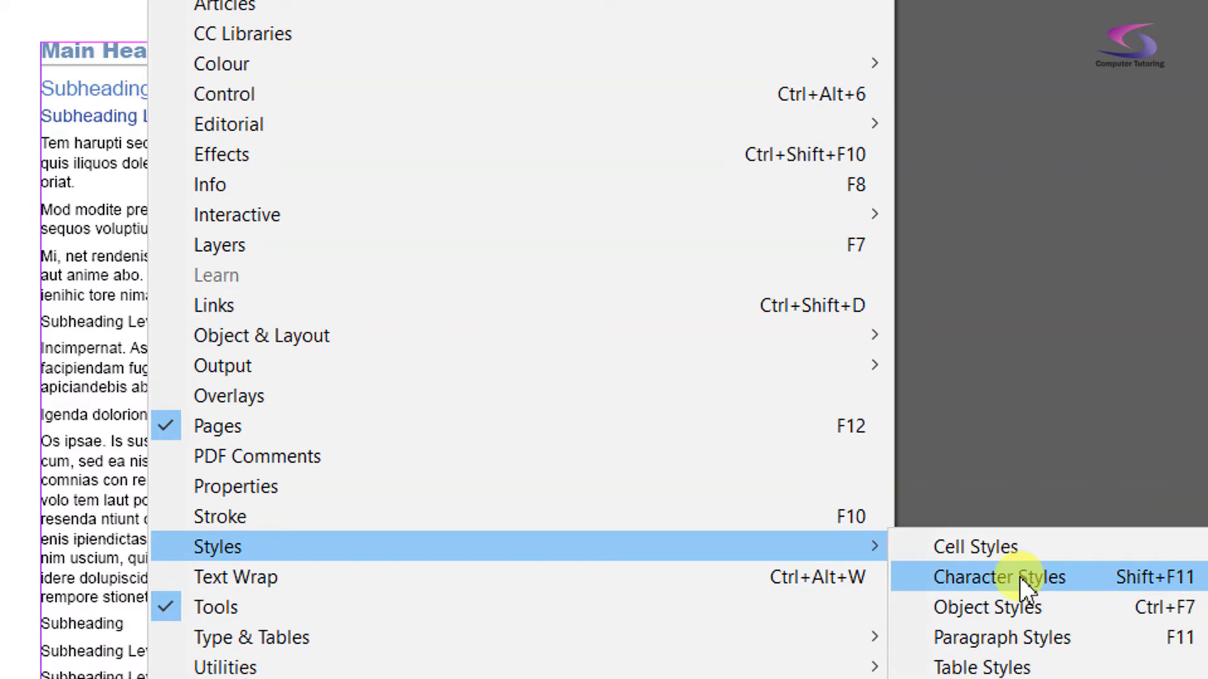
left_click(1020, 576)
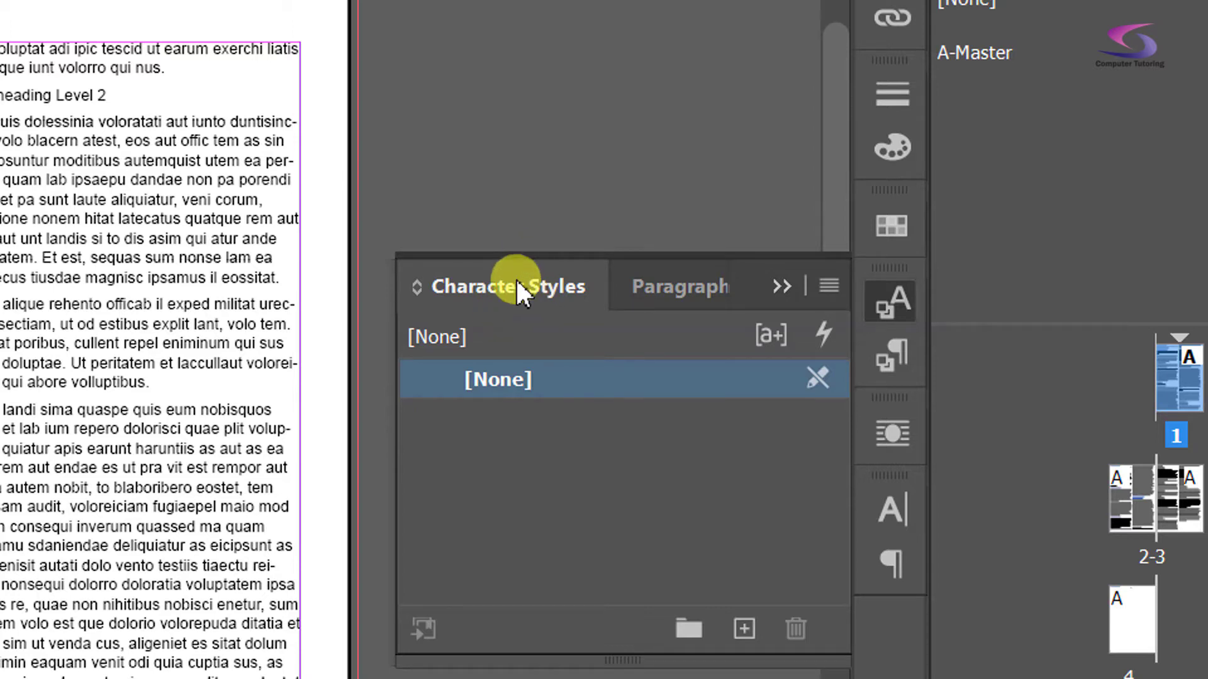
Step: Examine the paragraph styles inside the group "The Normal Text", collapse it and return to the character styles
left_click(666, 287)
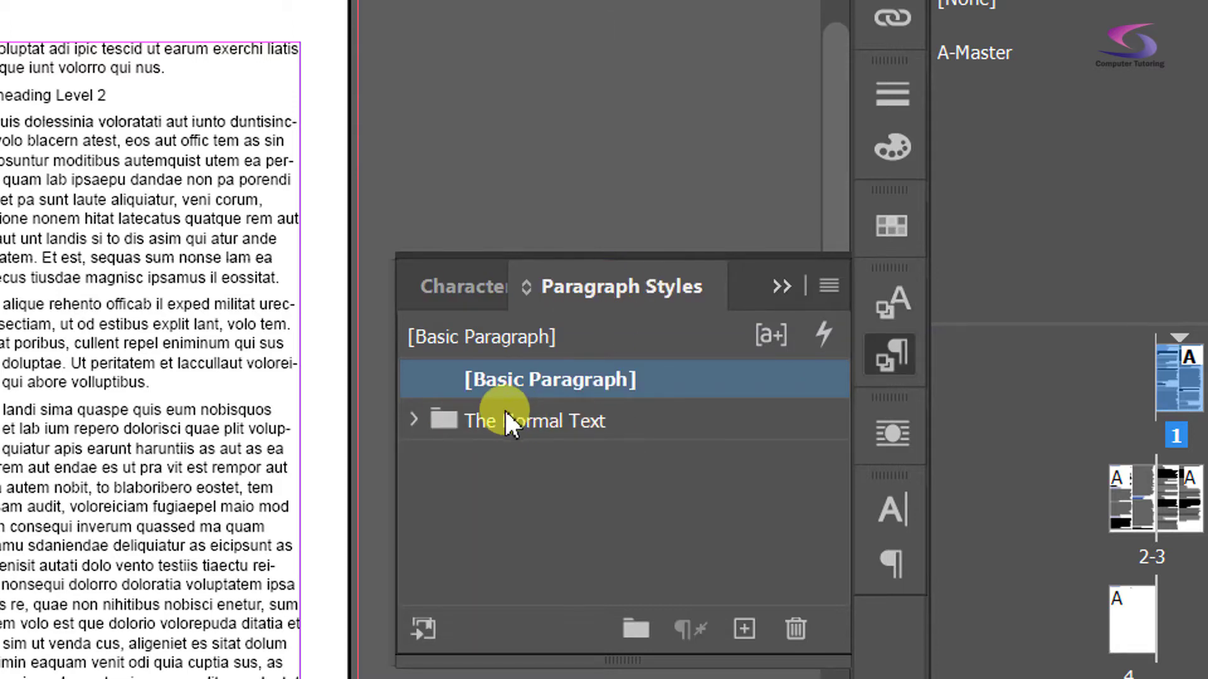
left_click(415, 420)
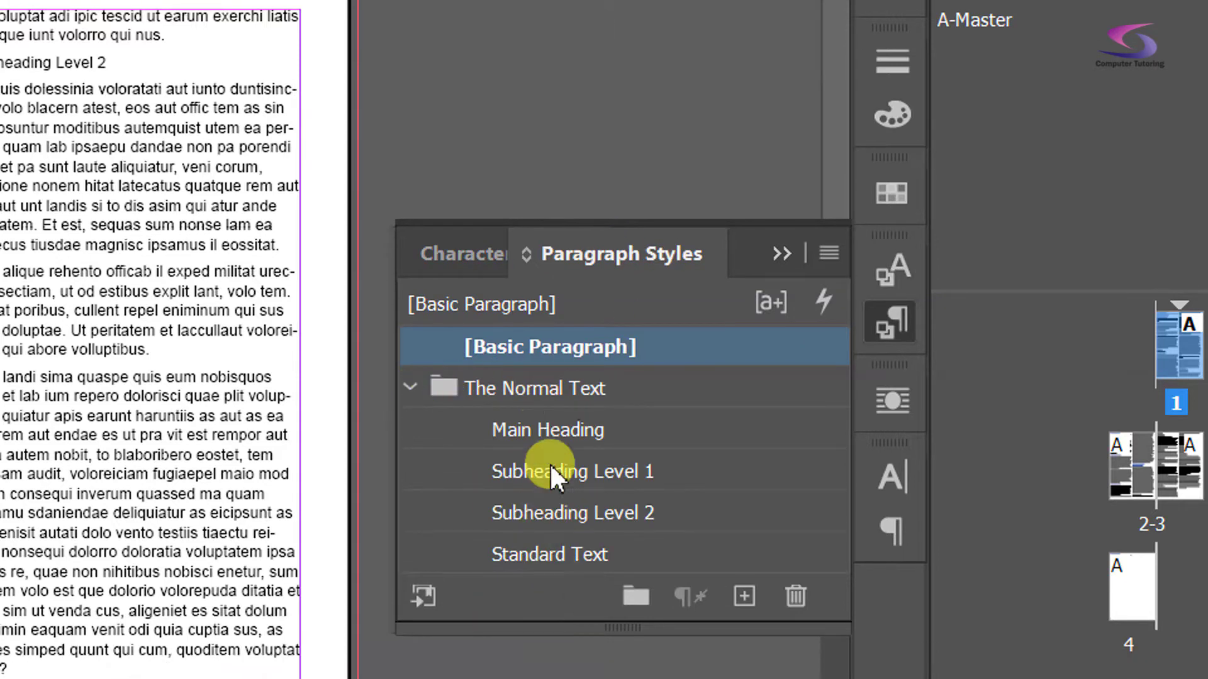
left_click(403, 387)
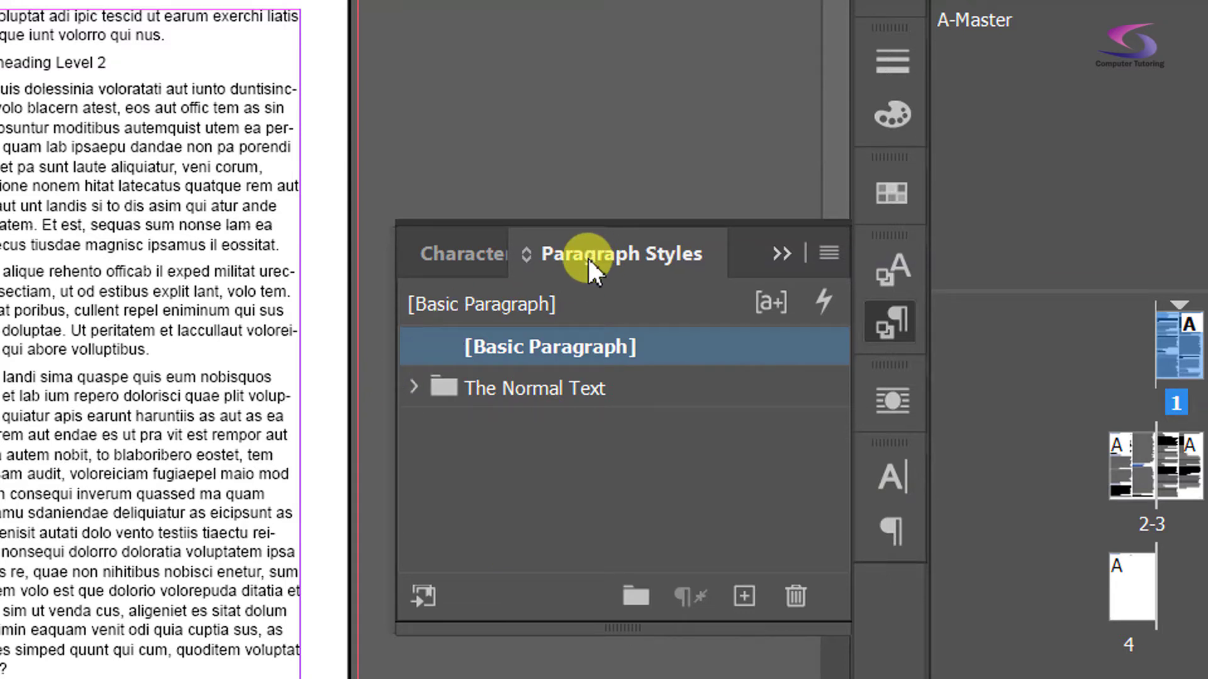
left_click(481, 255)
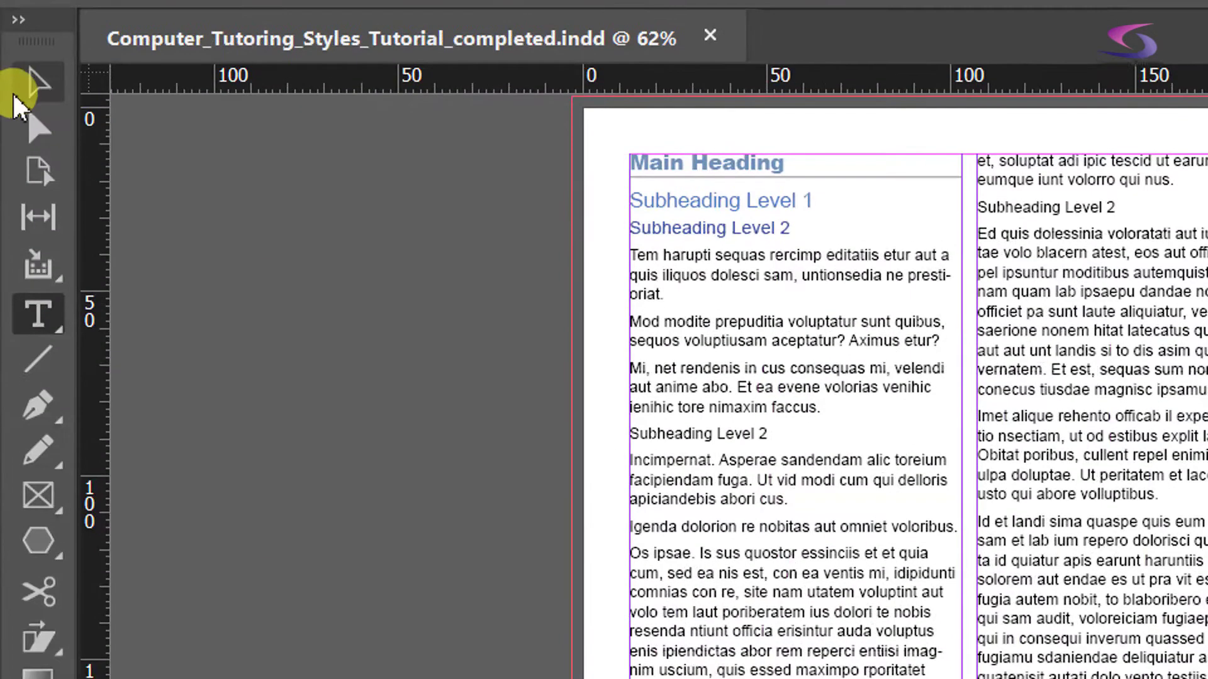
Step: With the Selection tool active, create a new character style and name it Pink Highlight
left_click(25, 88)
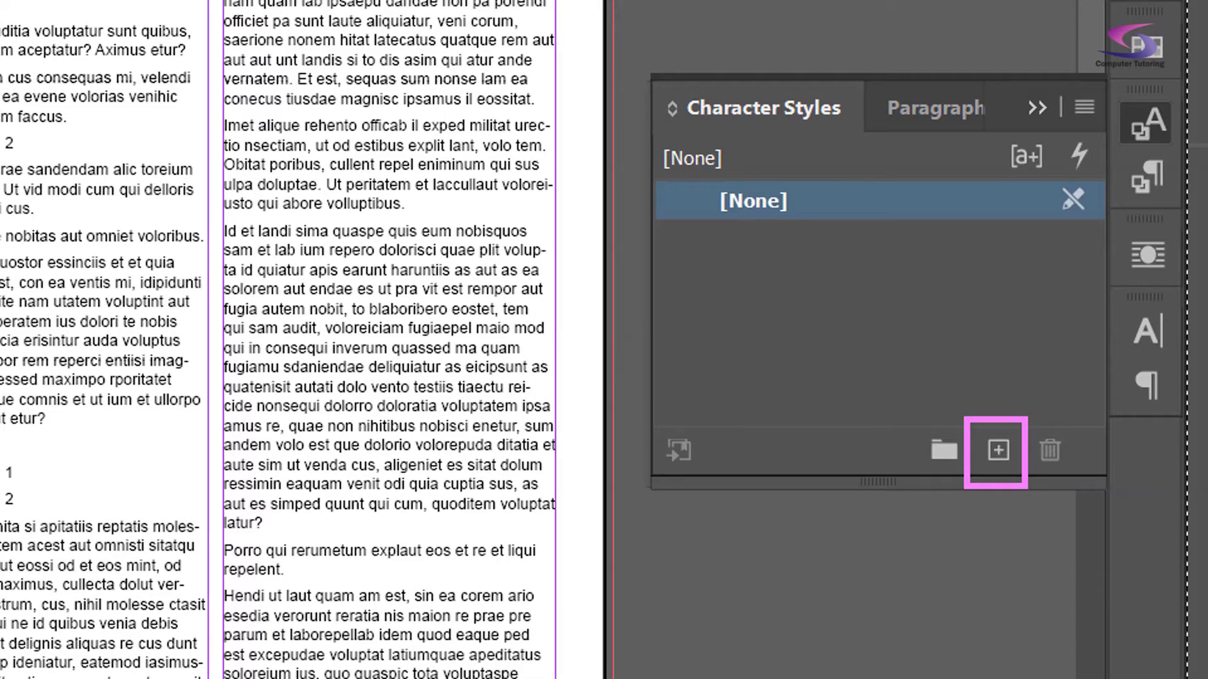
left_click(994, 466)
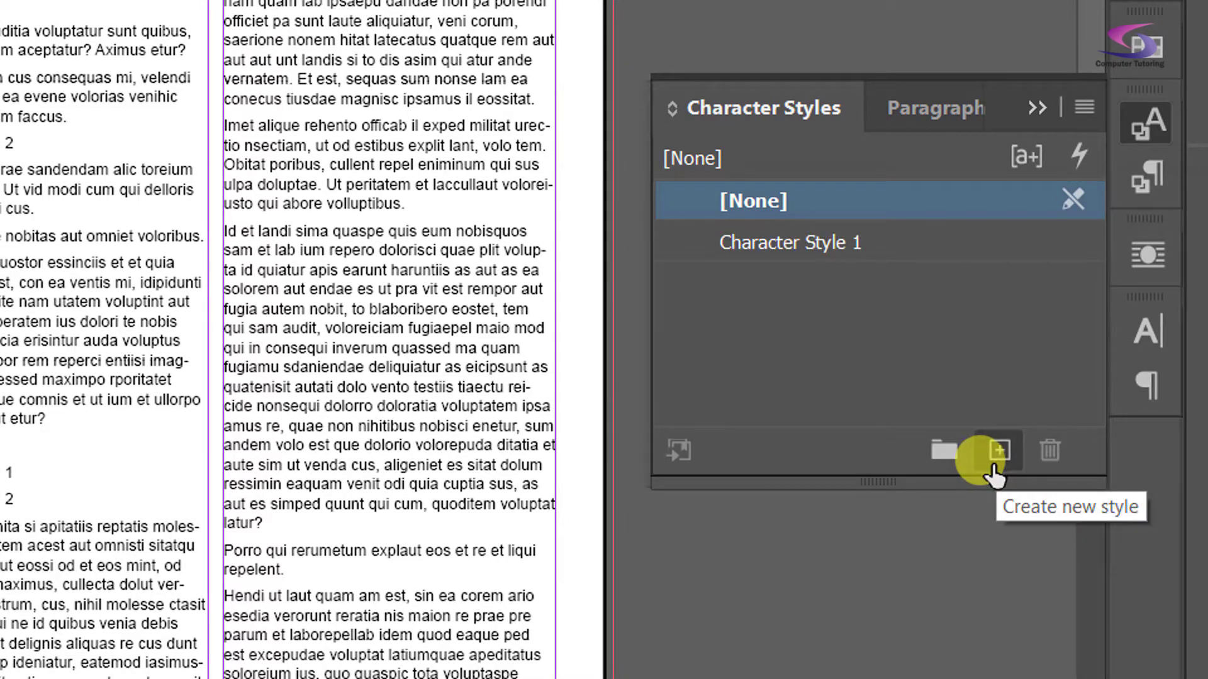
double_click(889, 243)
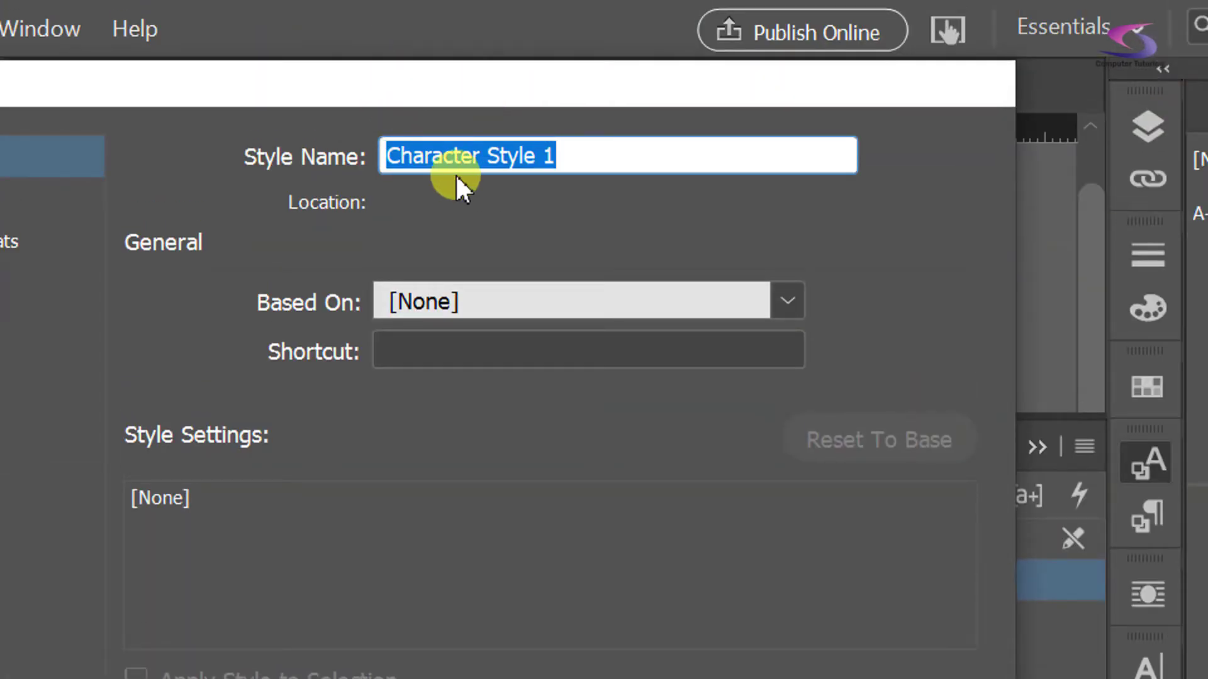
type("Pink H")
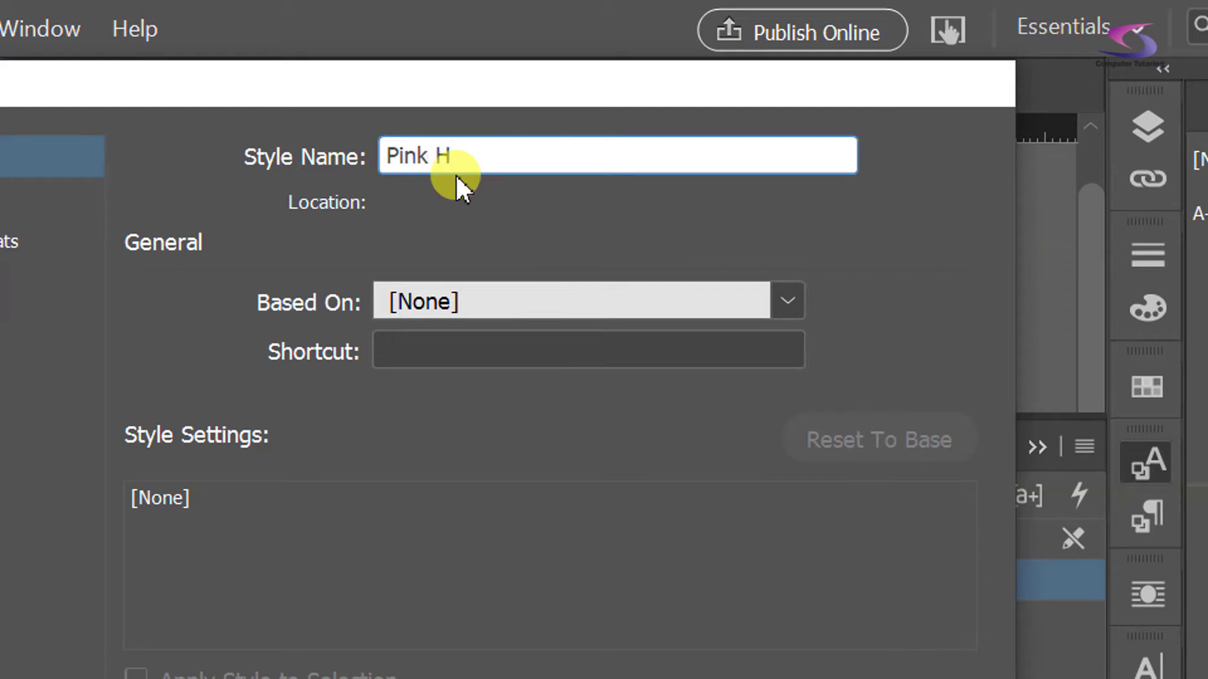
type("ighlight")
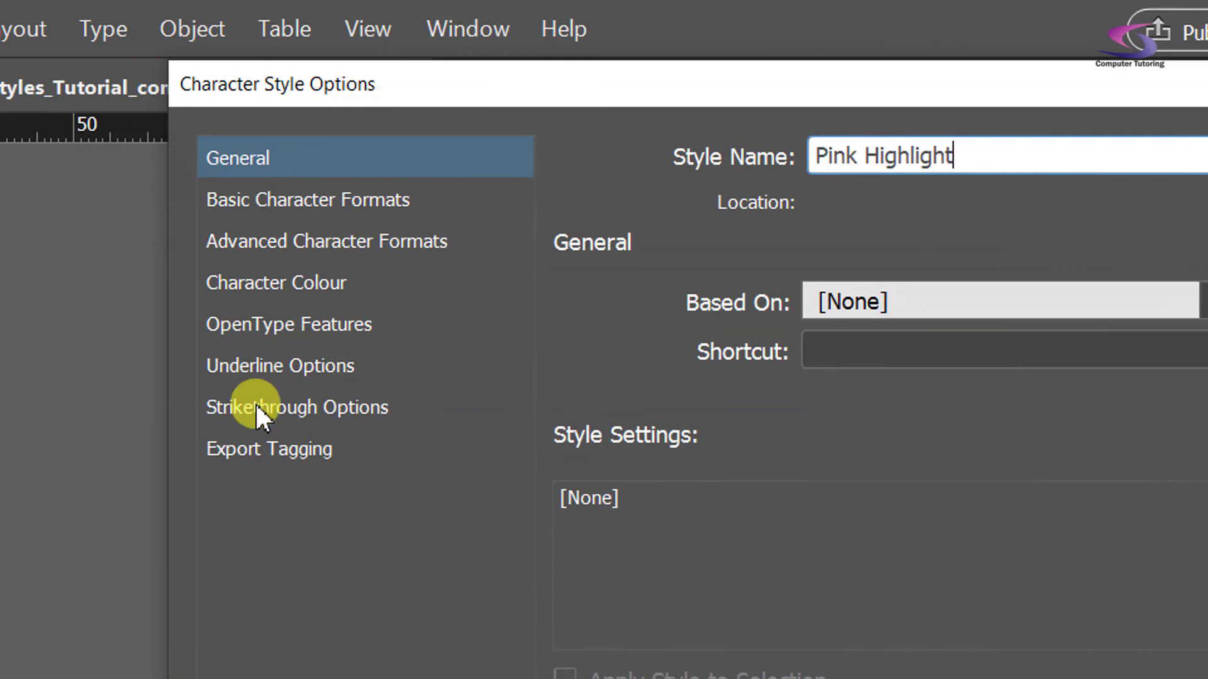
Step: Set the Pink Highlight style's character colour to the swatch C=0 M=100 Y=0 K=0 and save the style
left_click(251, 290)
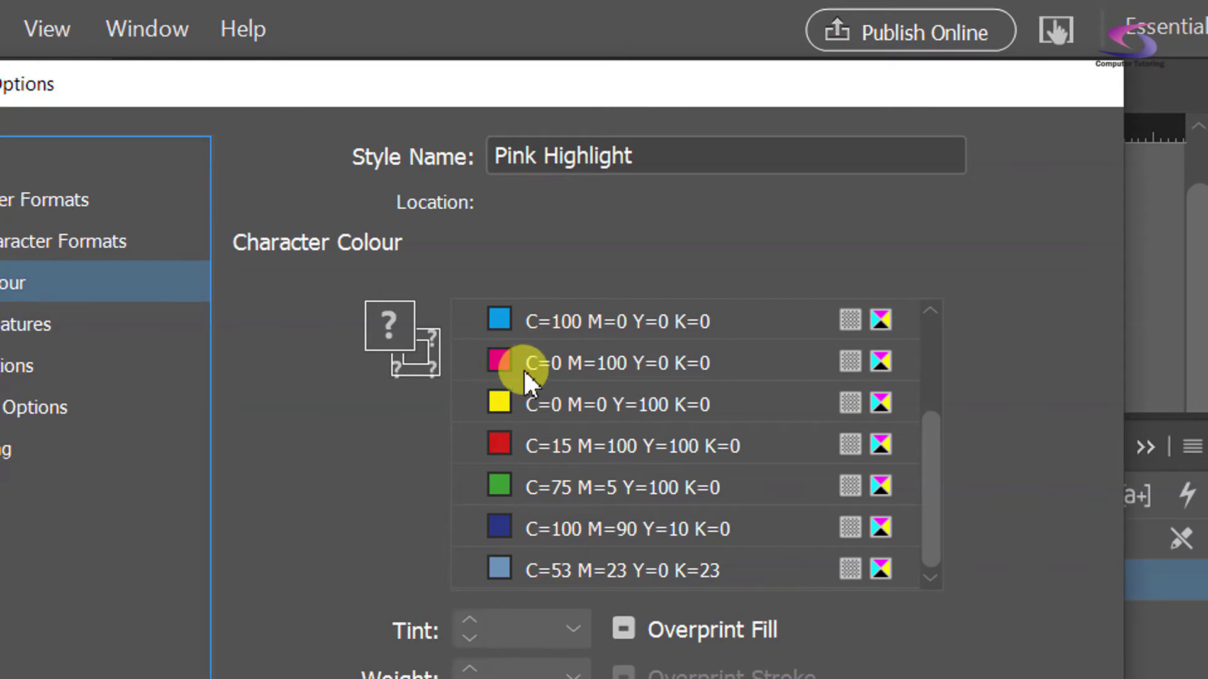
left_click(538, 368)
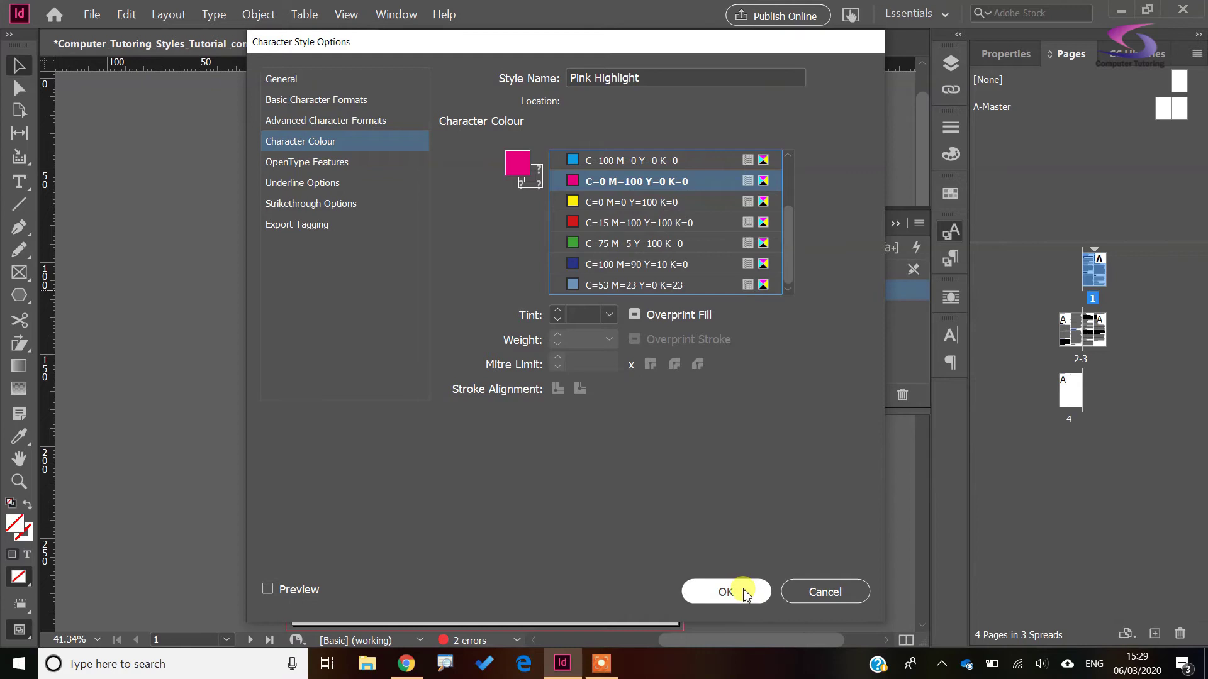
left_click(726, 592)
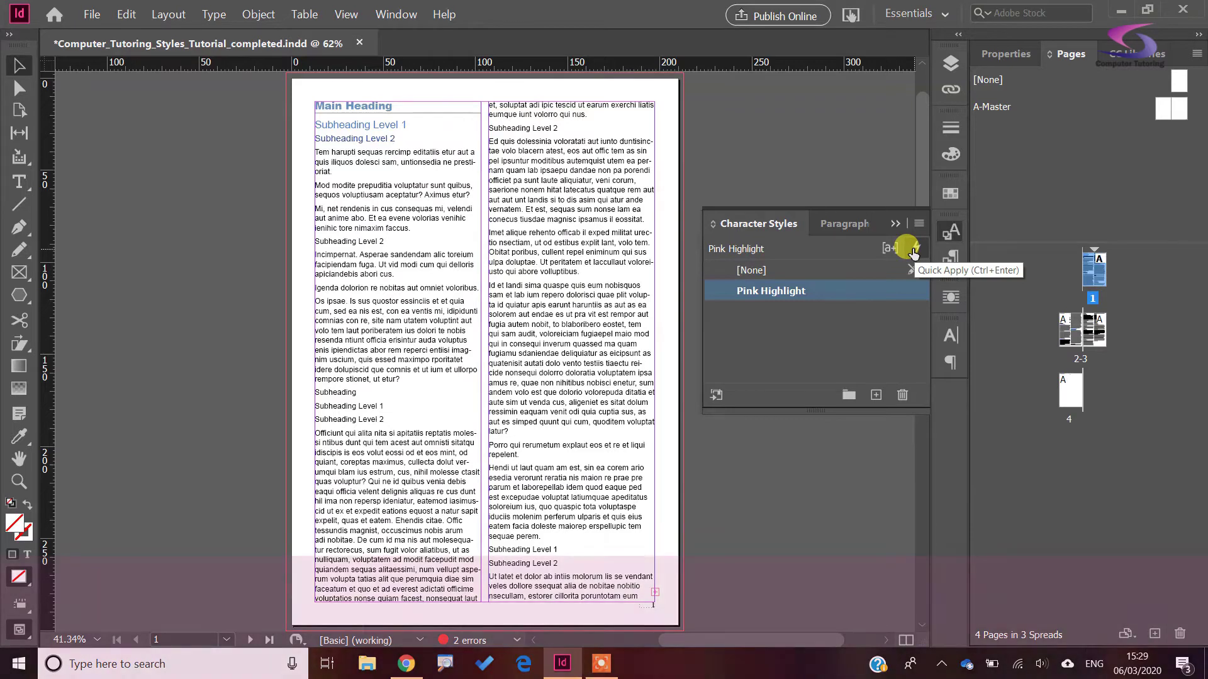
Step: Search Quick Apply for "pink high" and choose the Pink Highlight character style
key("ctrl+Return")
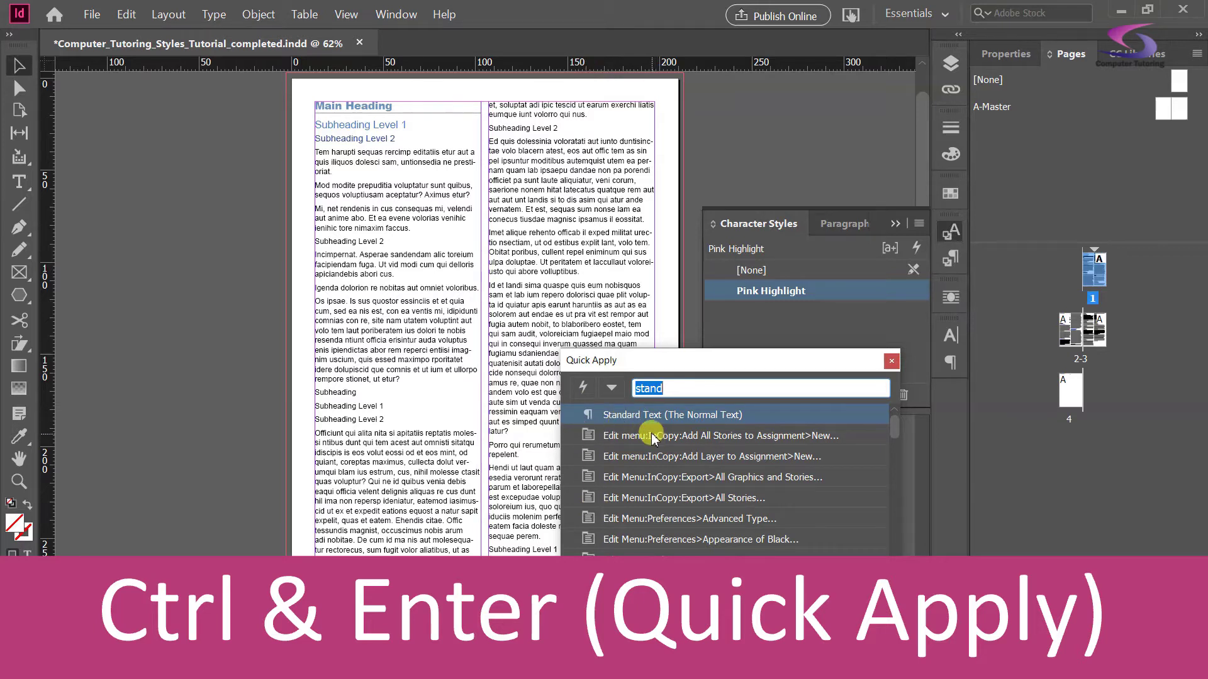
scroll(626, 416, "down", 8)
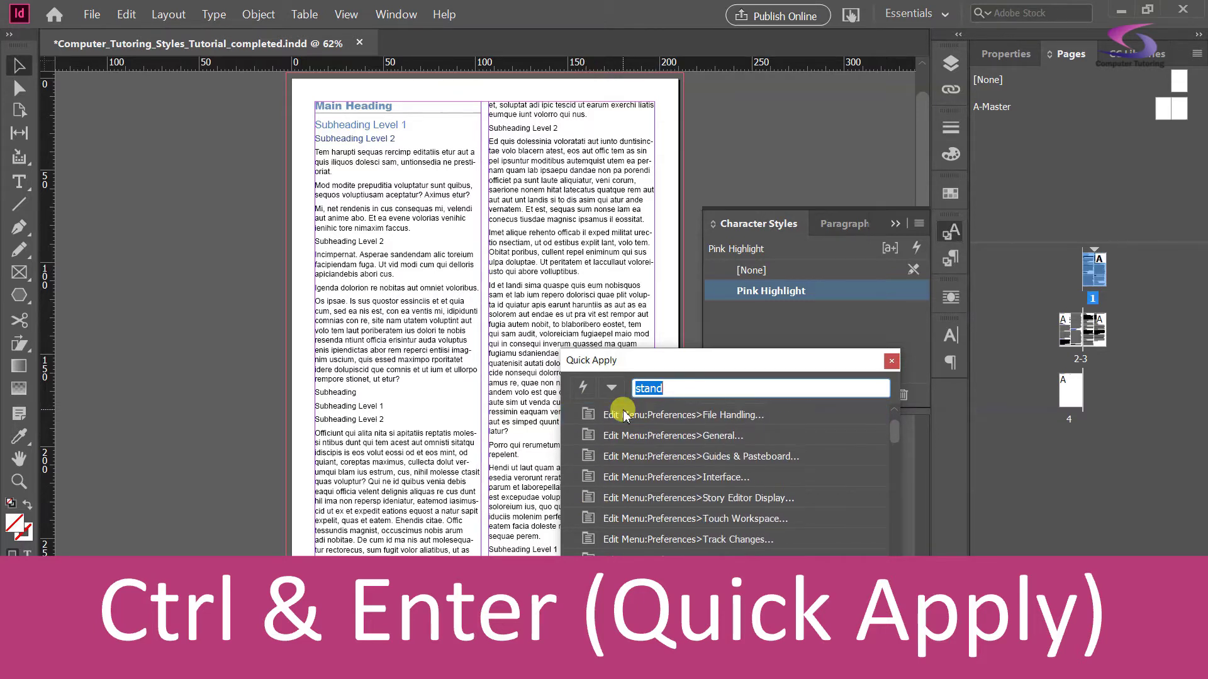
type("pink high")
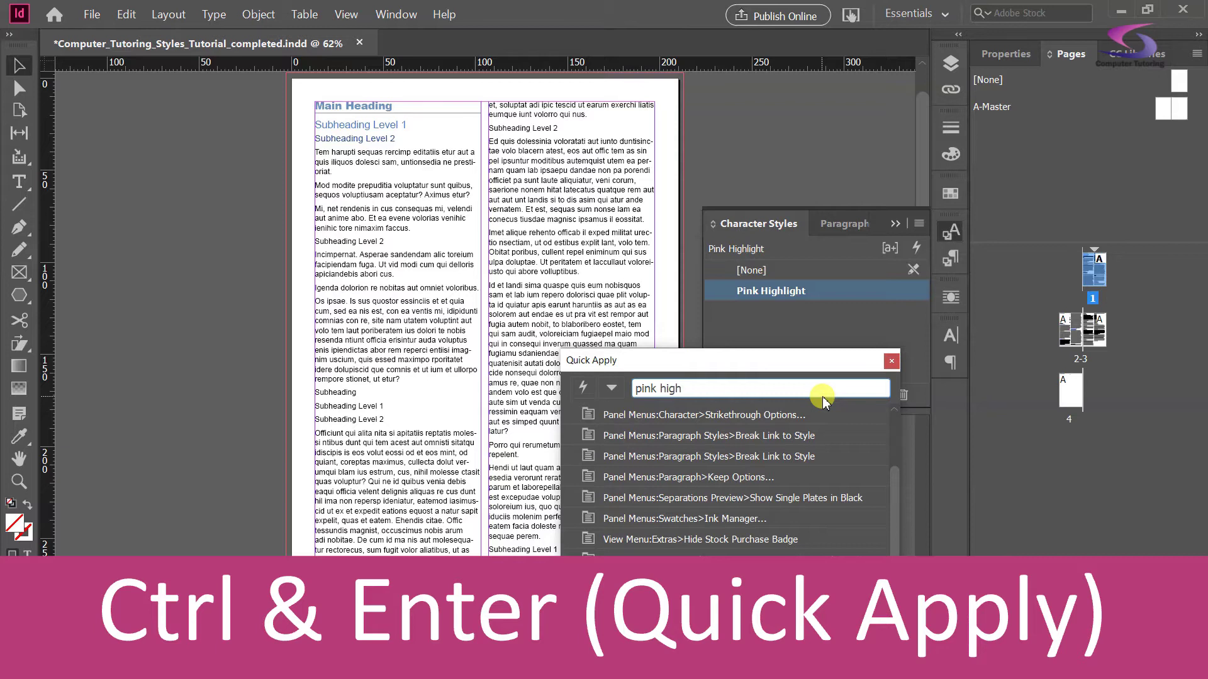
scroll(893, 471, "up", 1)
scroll(893, 472, "up", 2)
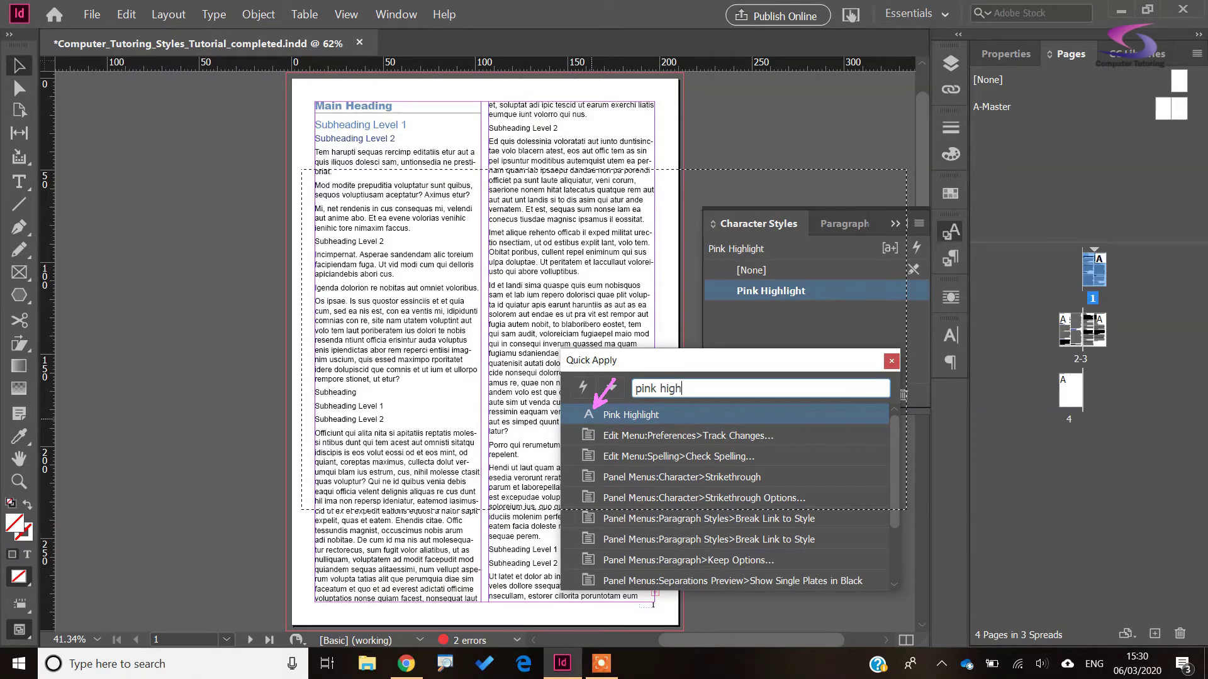
left_click(595, 414)
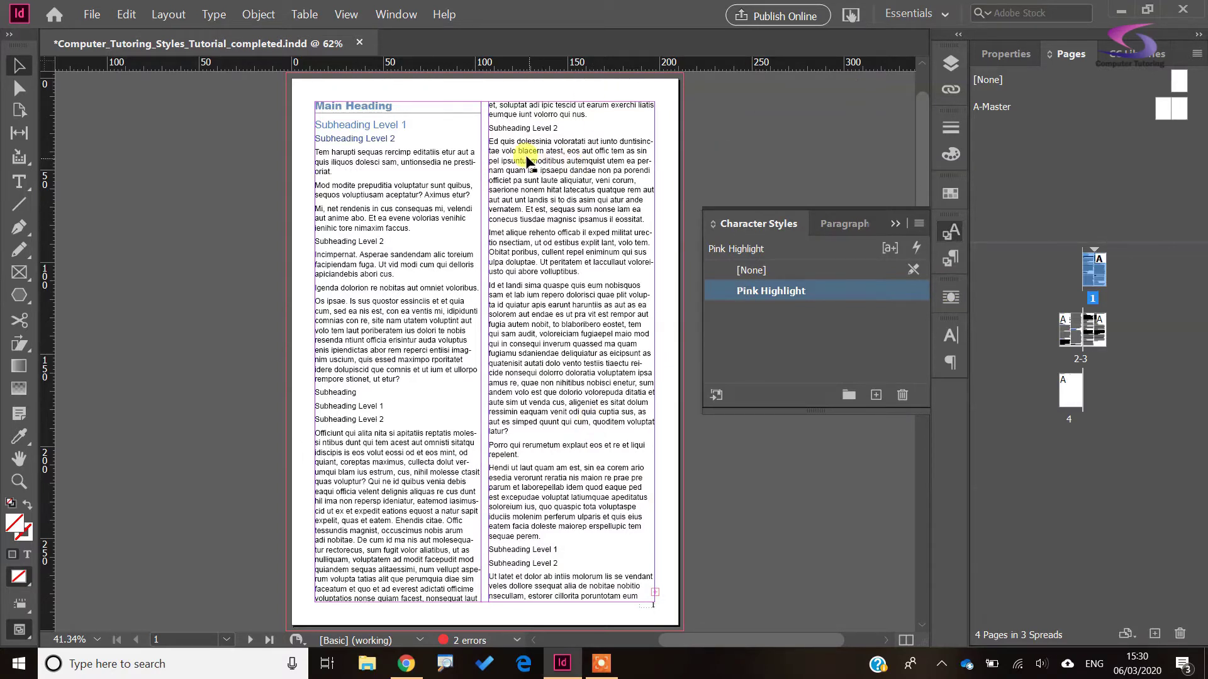
Step: Apply the Pink Highlight character style to the word "dolessinia" in the second column's first paragraph under Subheading Level 2
key("ctrl+space")
left_click_drag(473, 98, 672, 295)
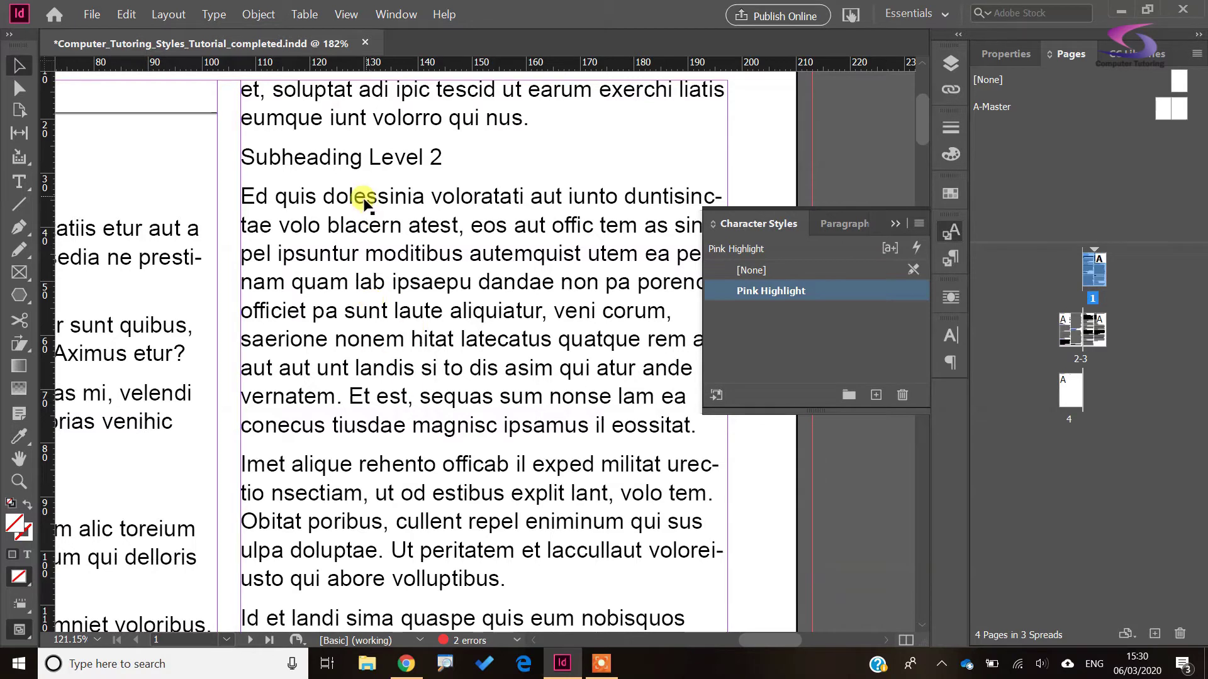
key("t")
left_click_drag(324, 195, 419, 193)
double_click(397, 196)
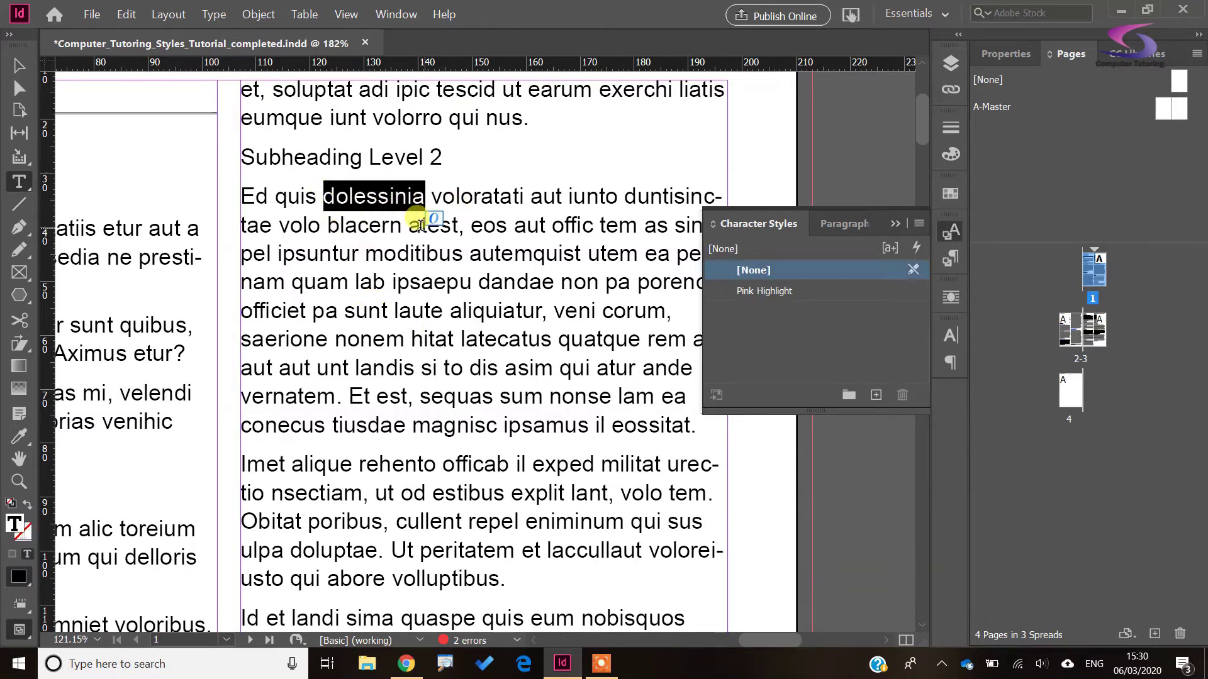
left_click(877, 291)
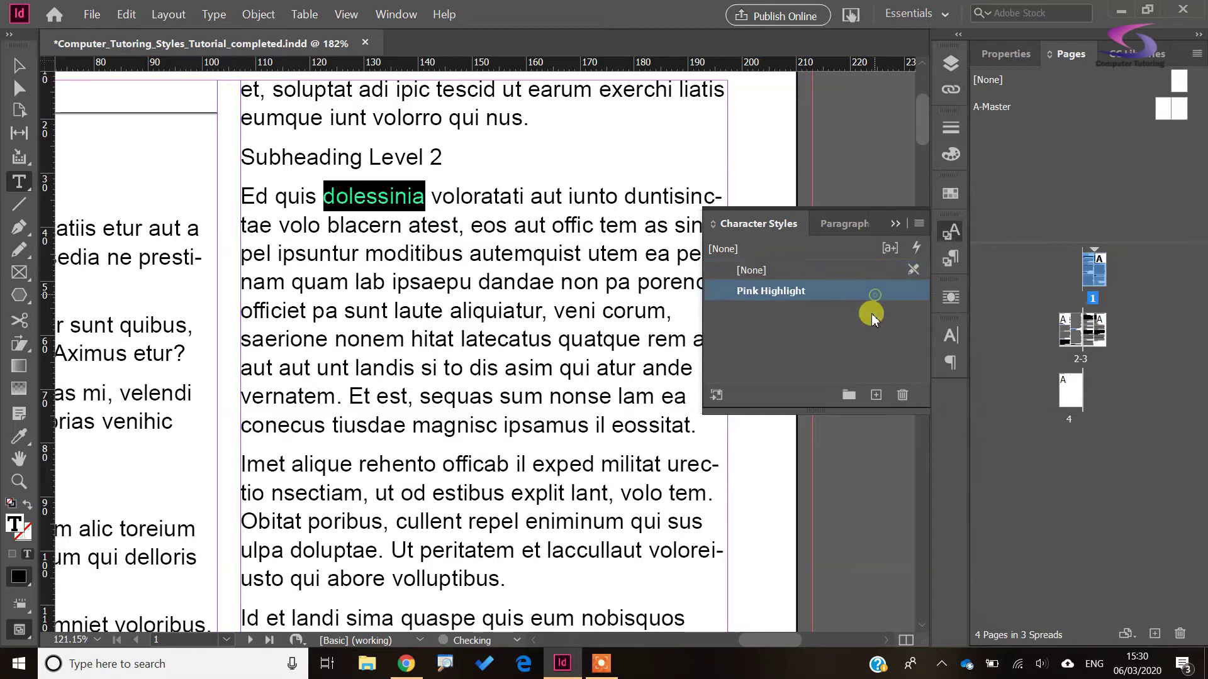
left_click(413, 308)
Step: Apply the Pink Highlight style to the word "rehento" using Quick Apply
mouse_move(393, 673)
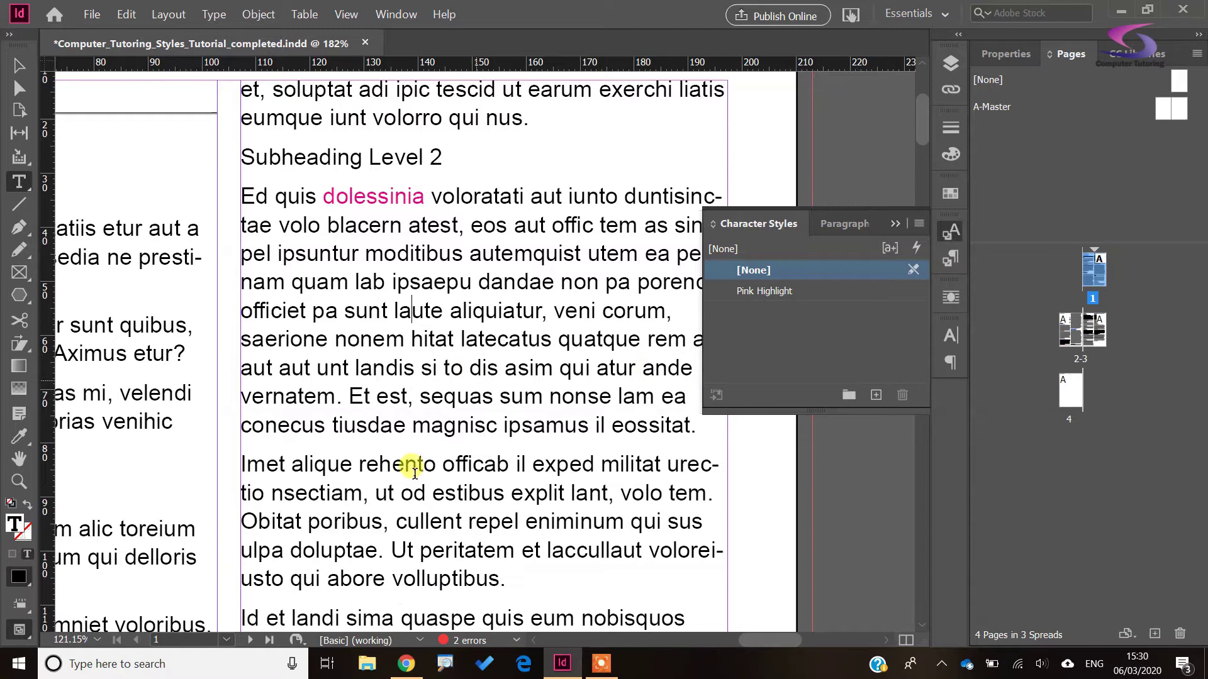
double_click(396, 462)
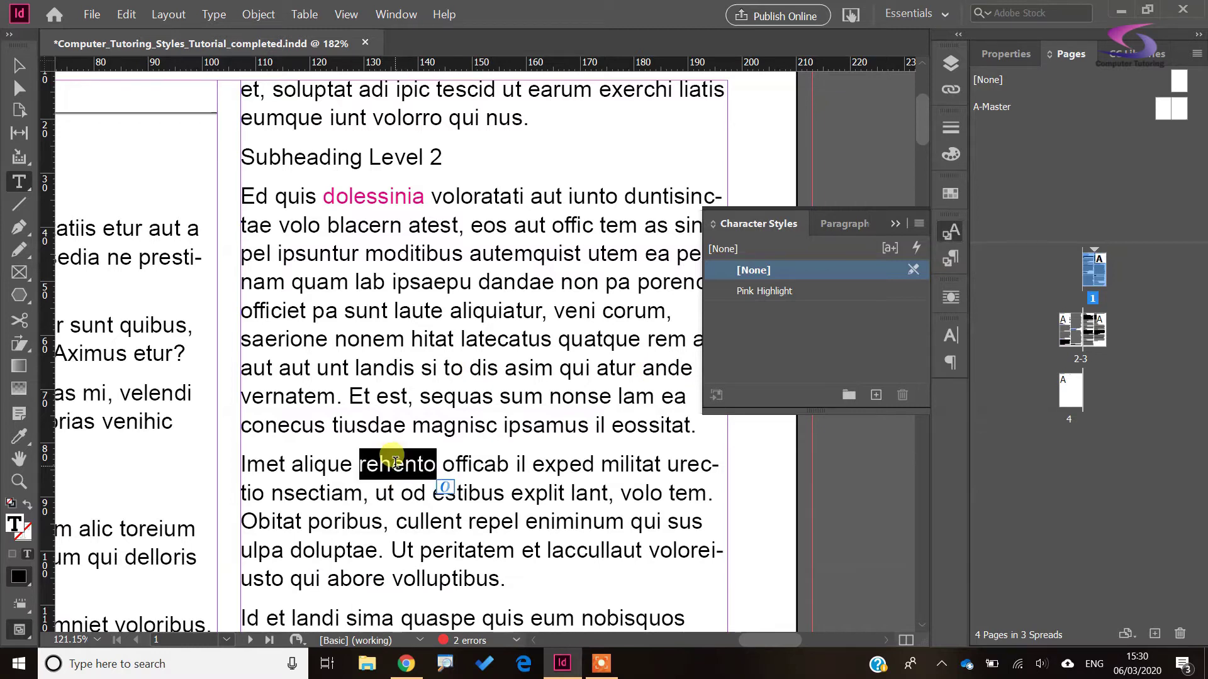
key("ctrl+Return")
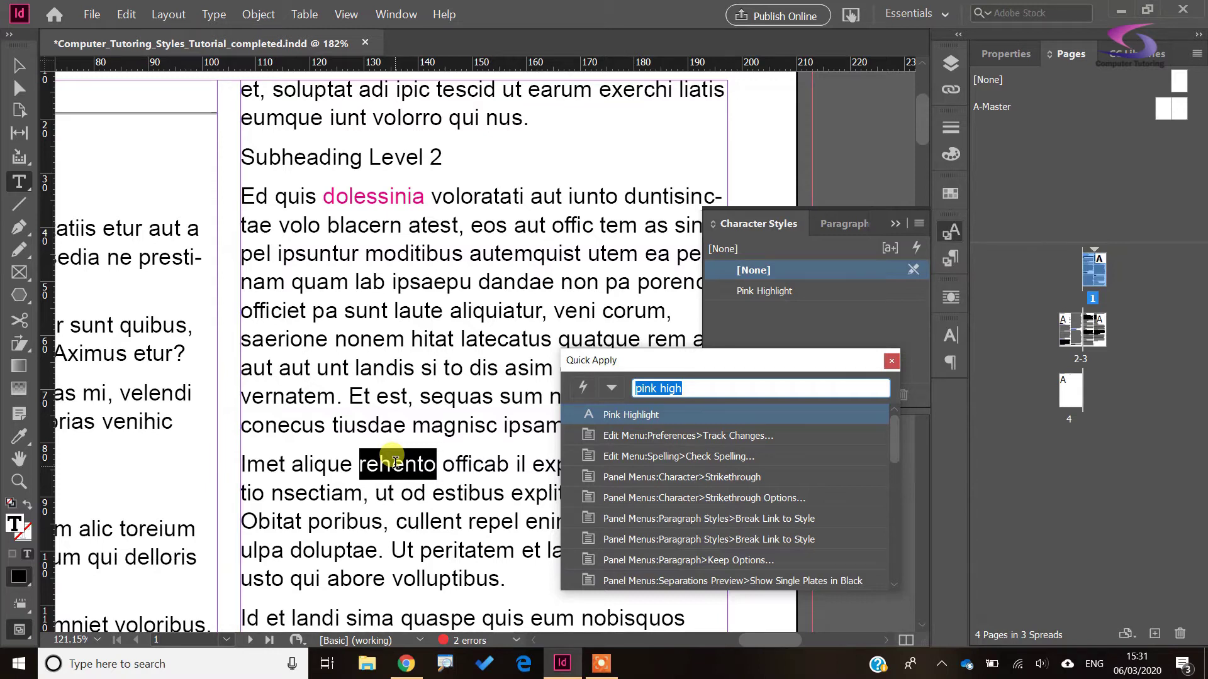
key("Return")
left_click(417, 398)
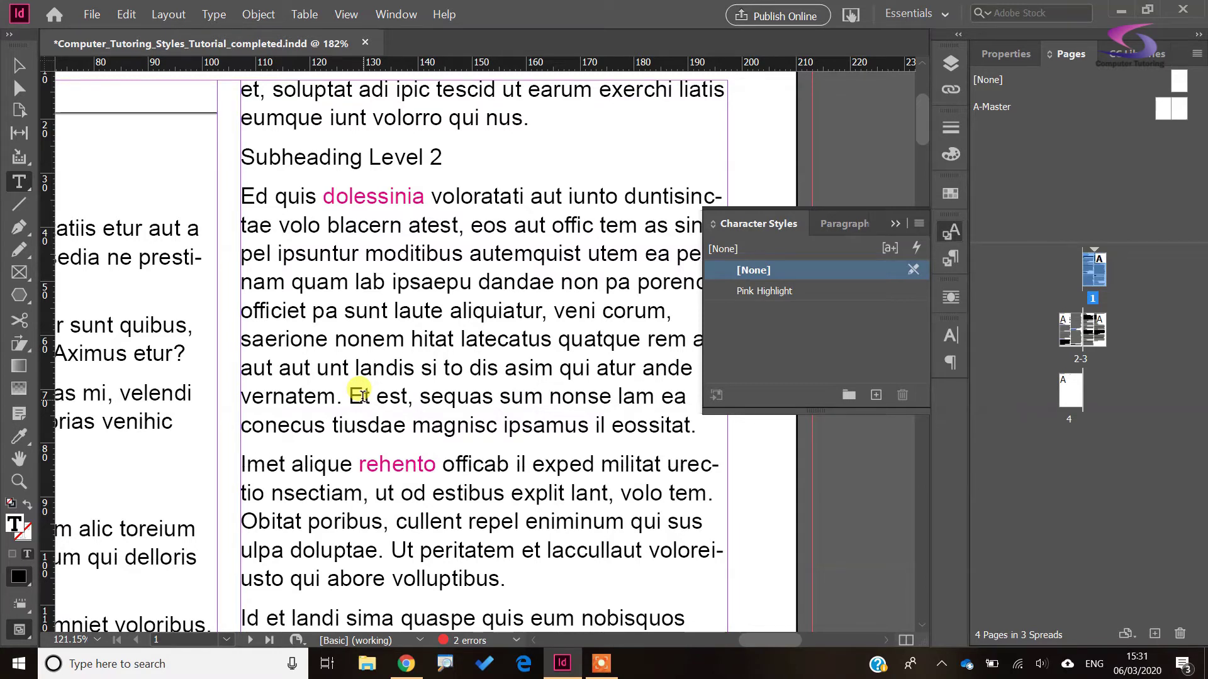
Step: With nothing selected, set the fill to light pink C=11 M=44 Y=0 K=0 and add it as a CMYK swatch
left_click(19, 65)
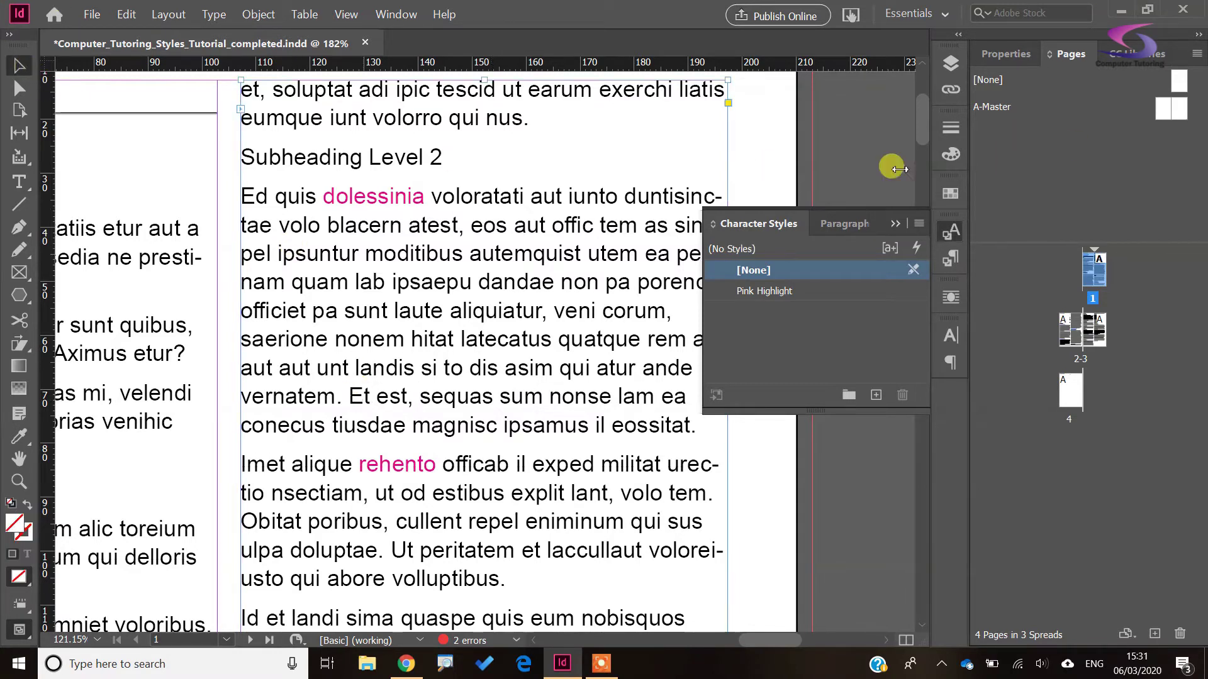
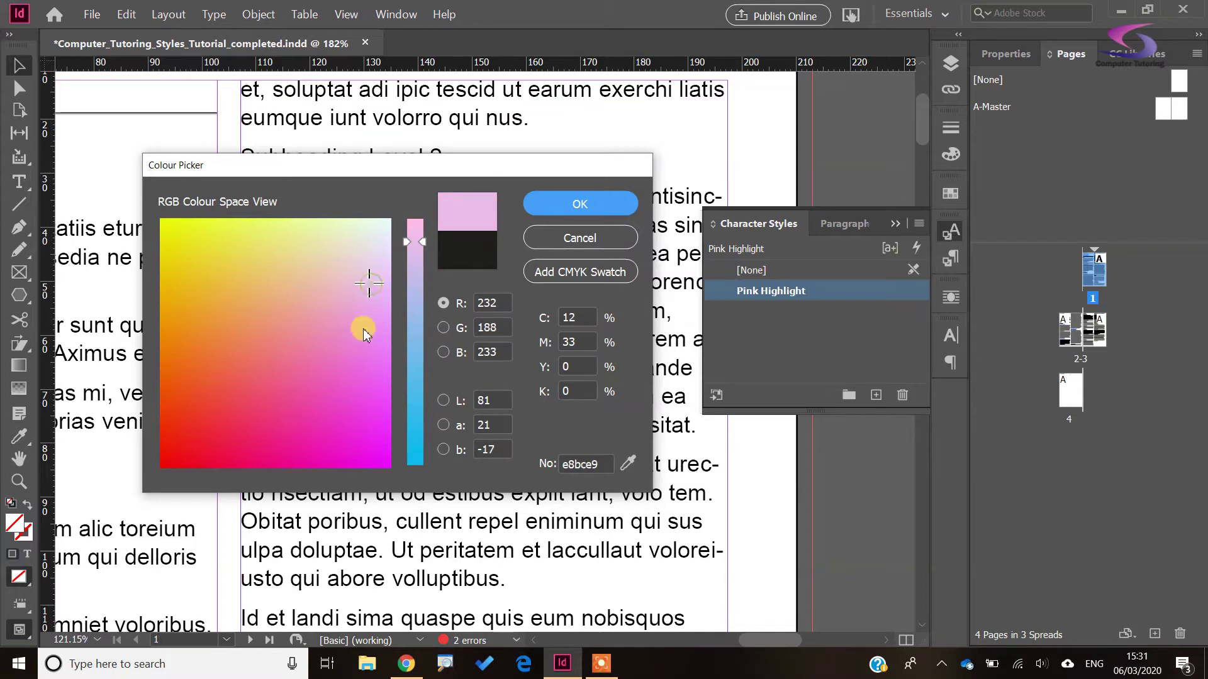
left_click(554, 206)
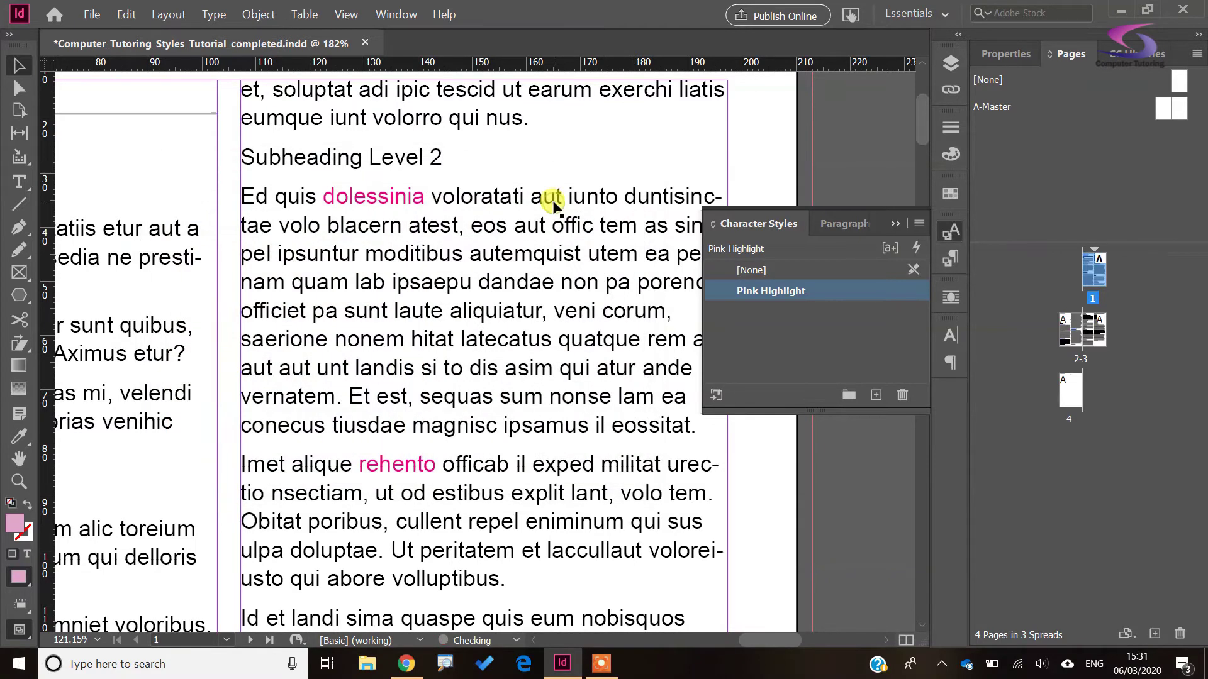
double_click(14, 525)
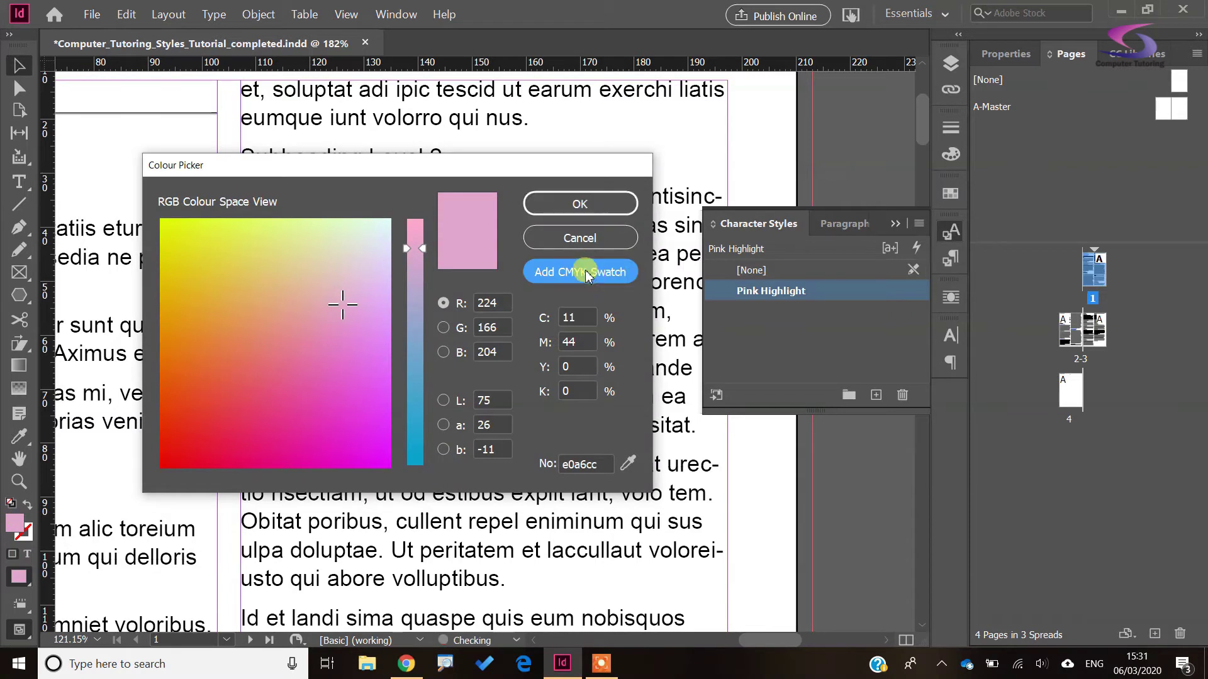
left_click(612, 202)
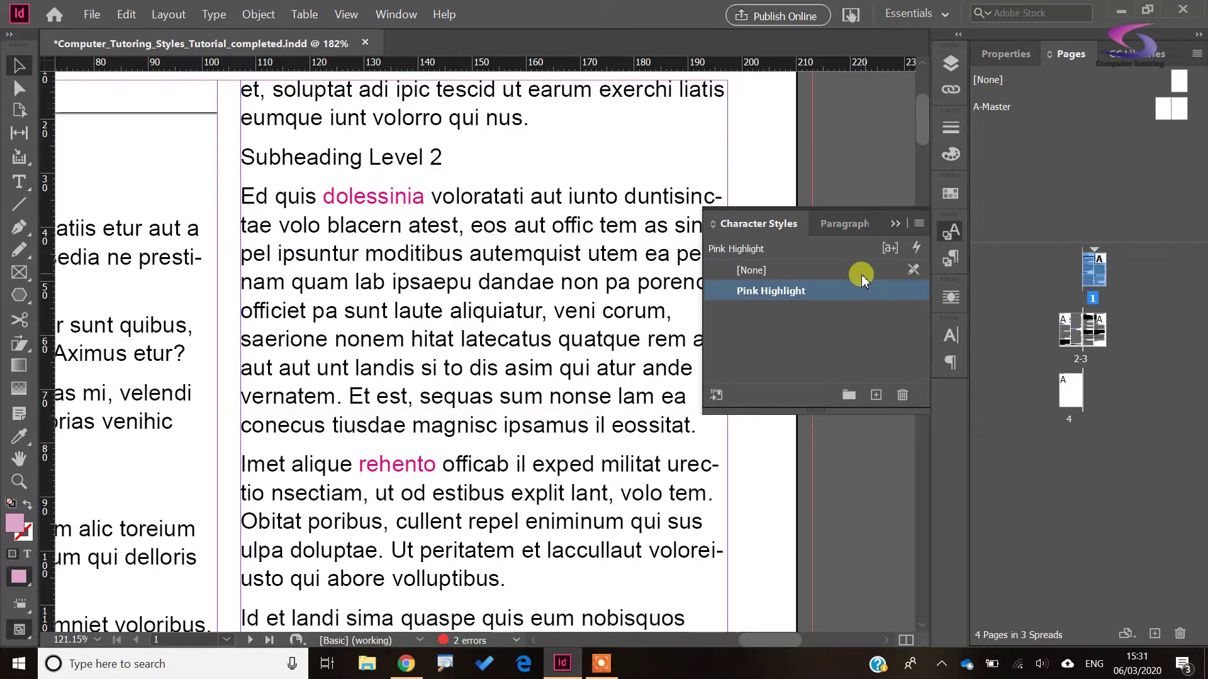
Step: Change the Pink Highlight character style's colour to the C=11 M=44 Y=0 K=0 swatch and preview it beside the styled words
double_click(850, 292)
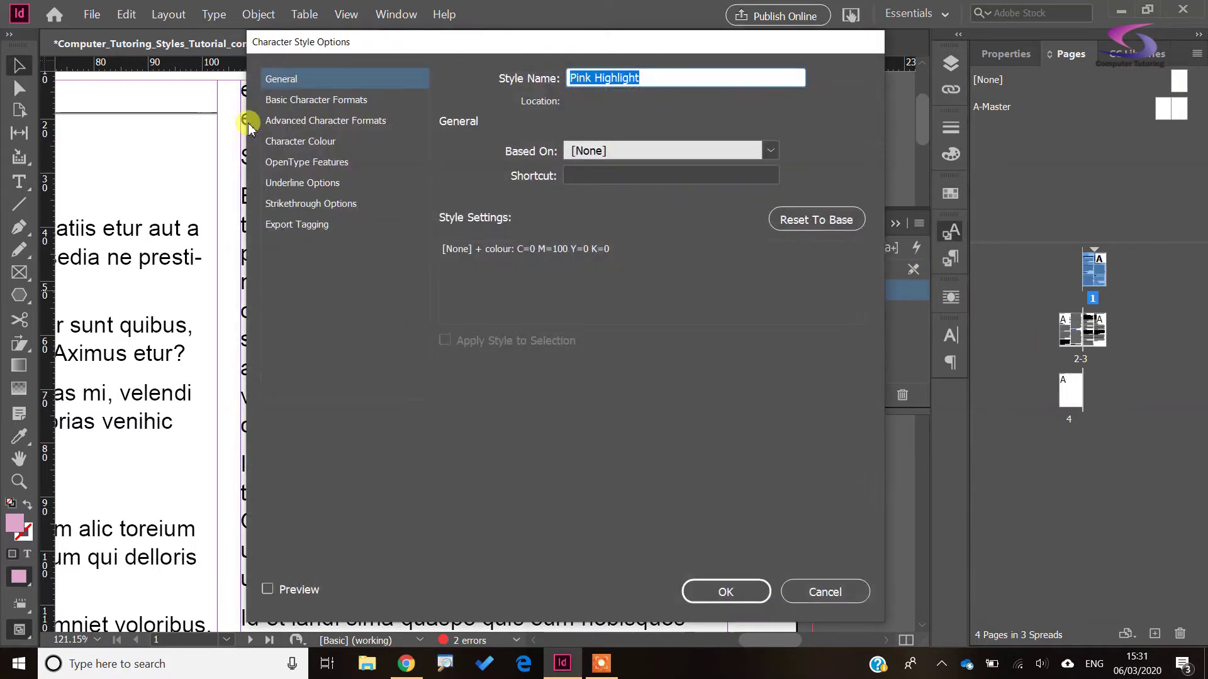
left_click(313, 141)
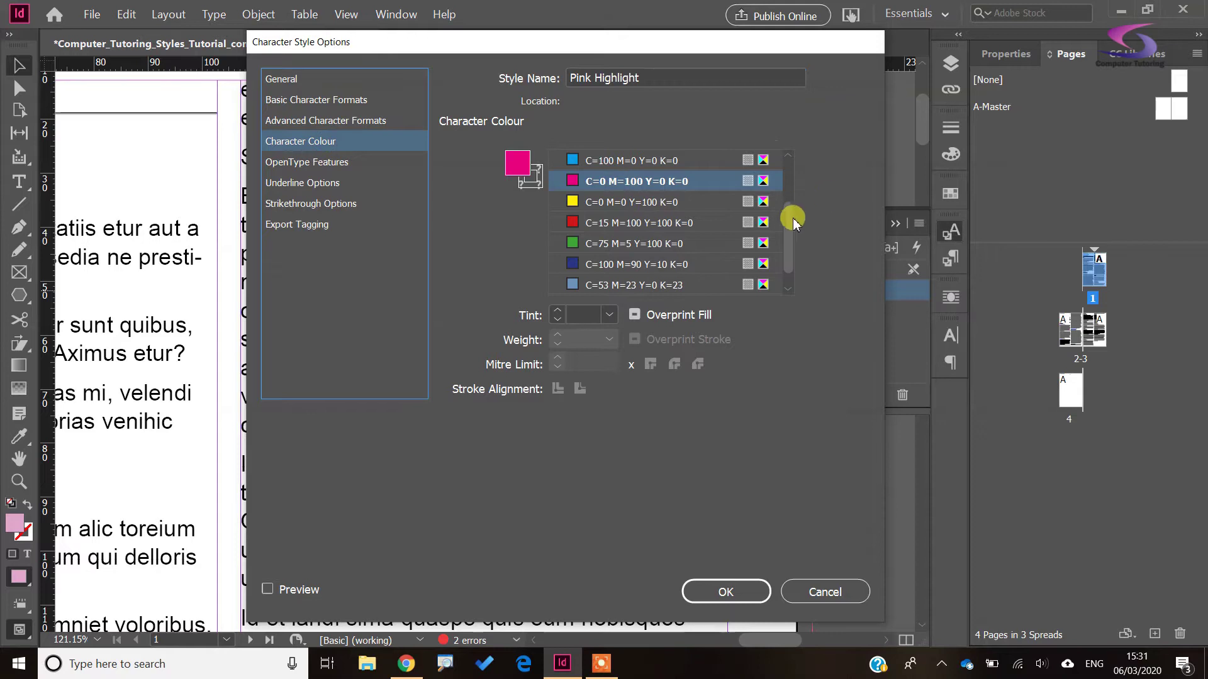
scroll(791, 231, "down", 1)
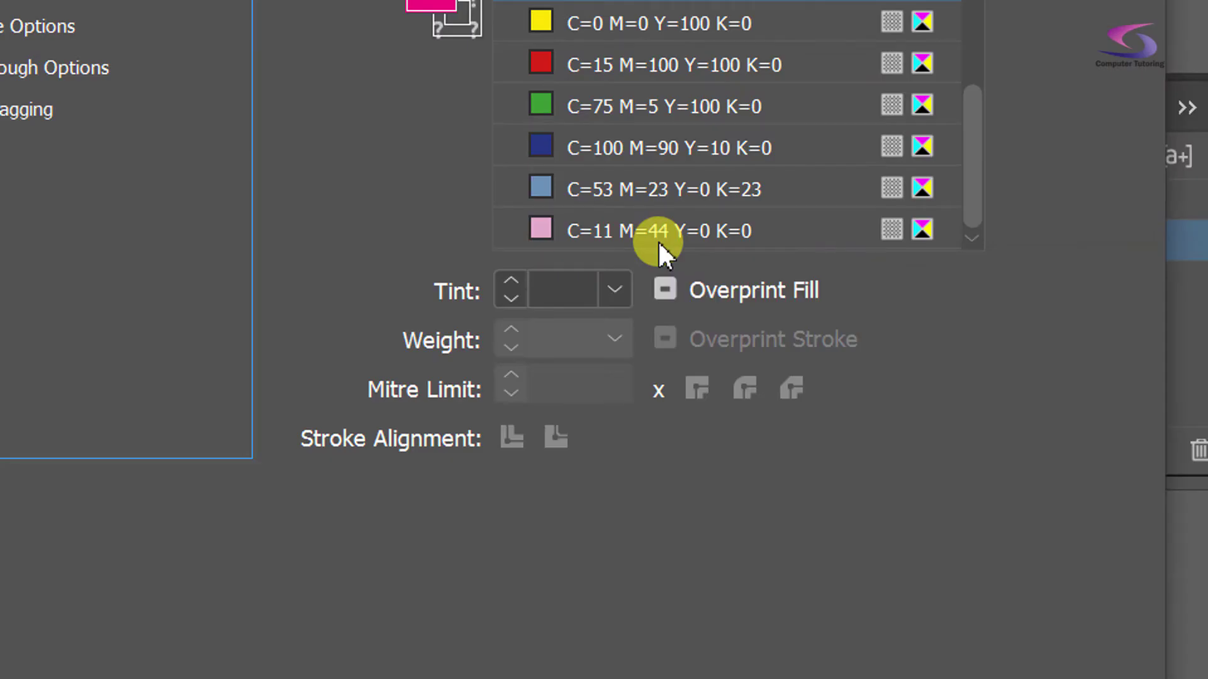
left_click(602, 228)
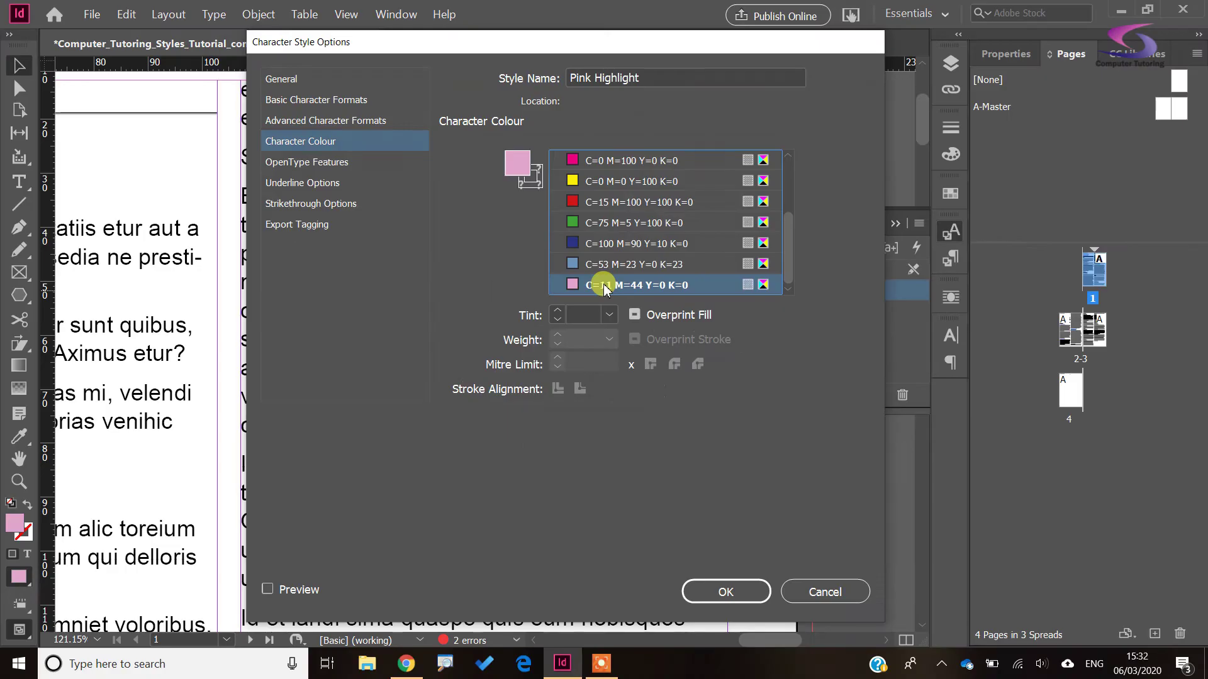
left_click(267, 590)
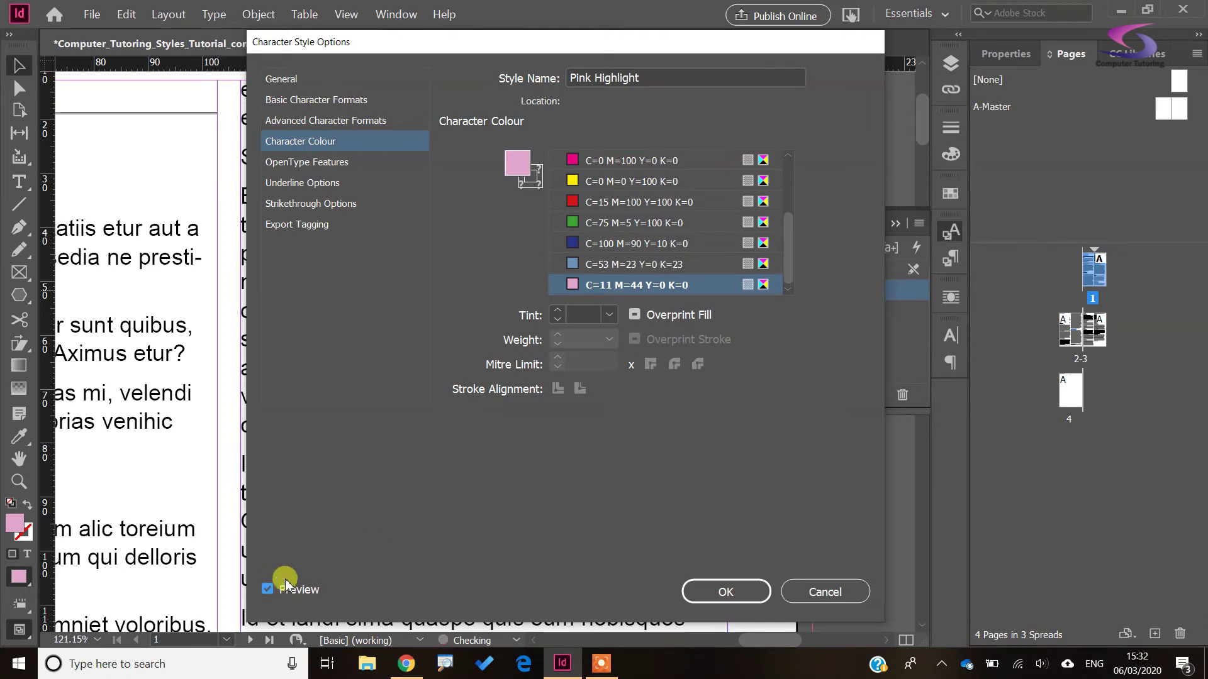
left_click_drag(432, 54, 729, 52)
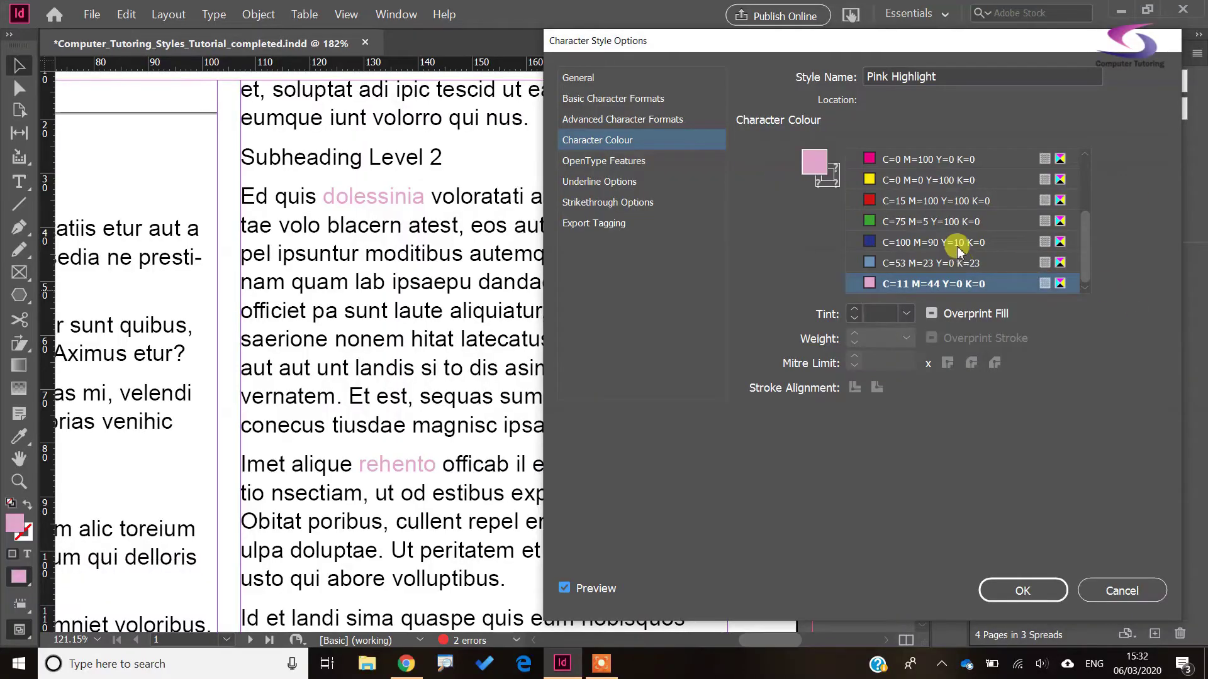
Step: Try the swatches C=100 M=90 Y=10 K=0, C=15 M=100 Y=100 K=0 and C=100 M=0 Y=0 K=0 as the Pink Highlight colour
left_click(958, 247)
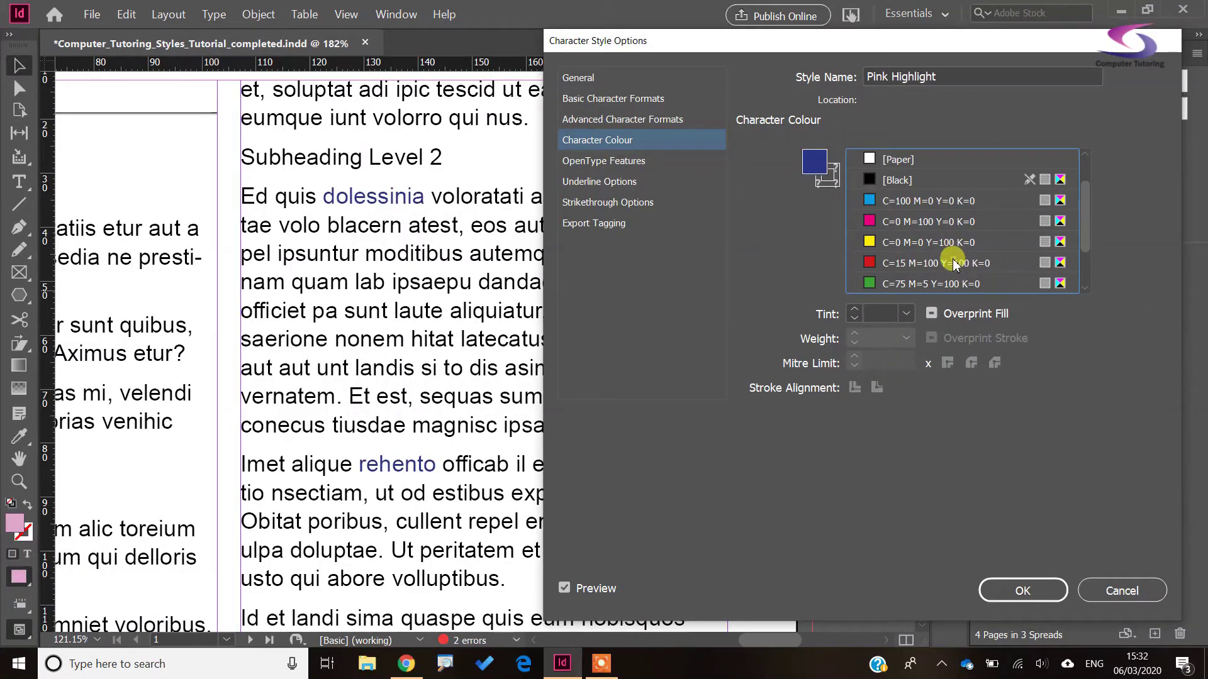
left_click(954, 263)
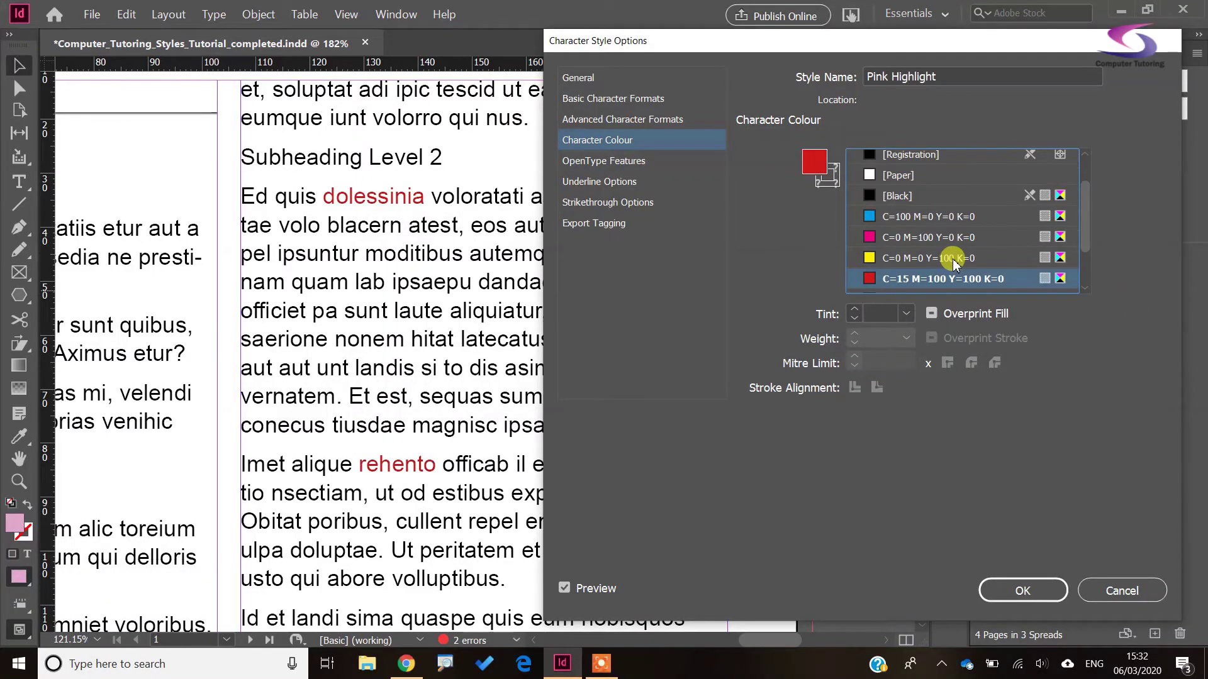
left_click(920, 216)
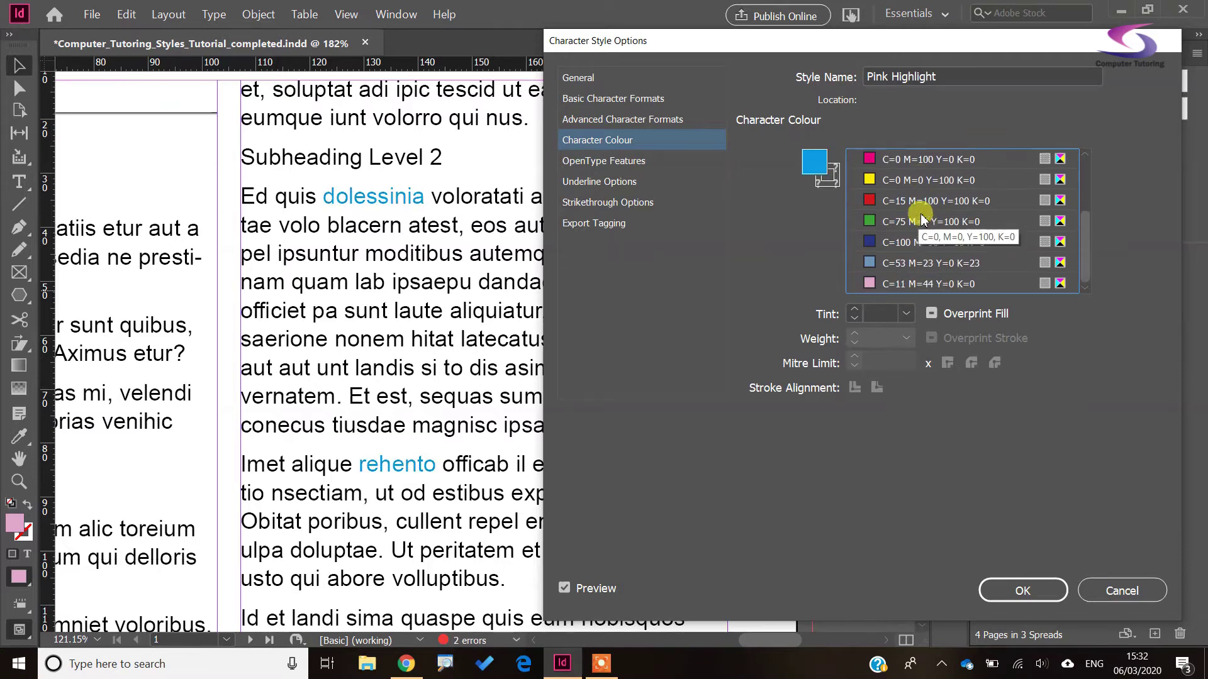
Step: Set the Pink Highlight colour back to C=11 M=44 Y=0 K=0 and save the style changes
left_click(894, 283)
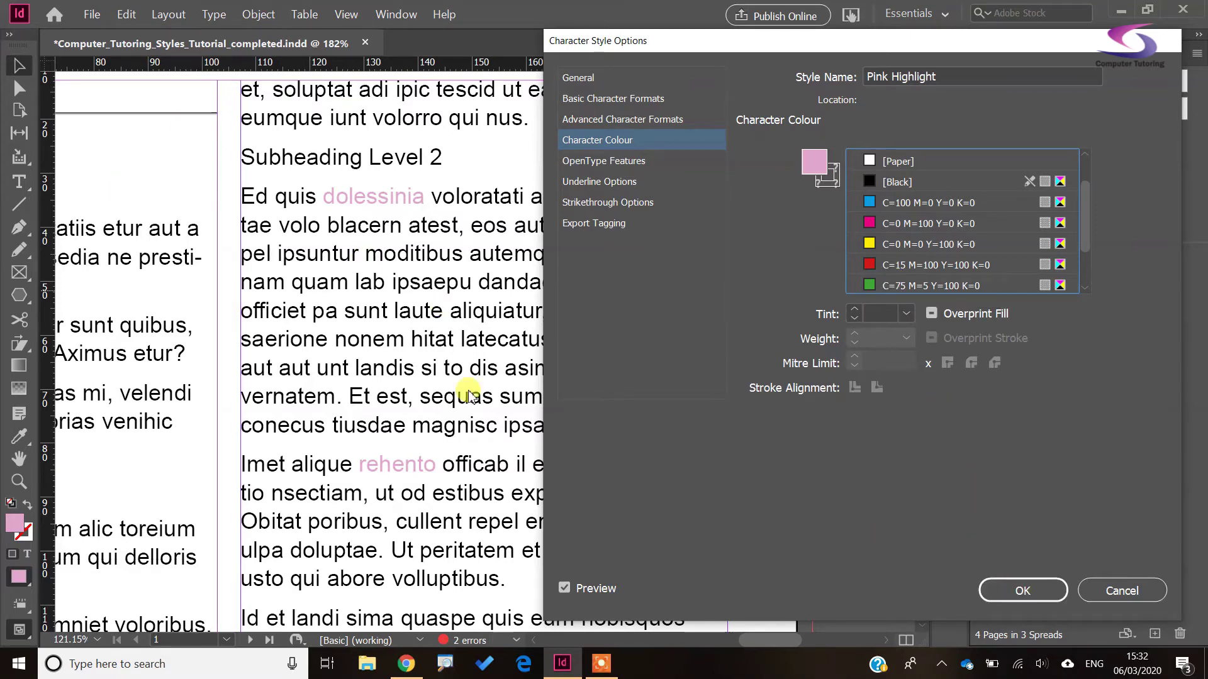
left_click(1021, 590)
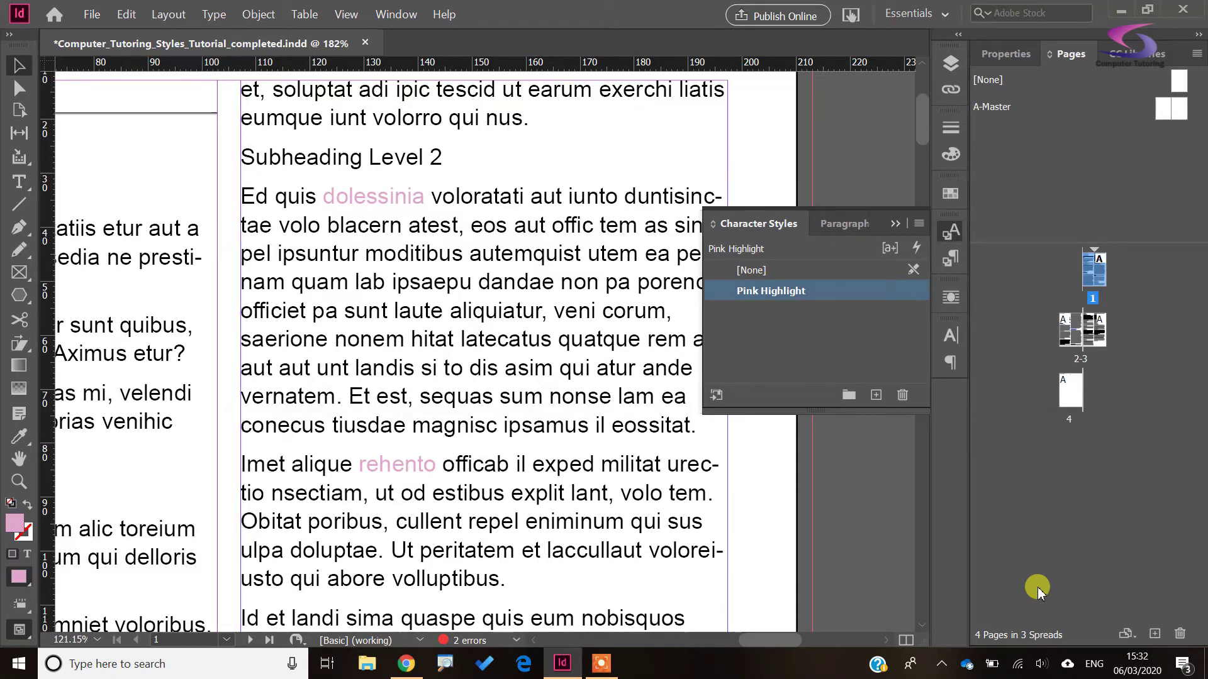
Step: Edit the Pink Highlight character style to turn on its underline with a weight of 1 pt
double_click(847, 293)
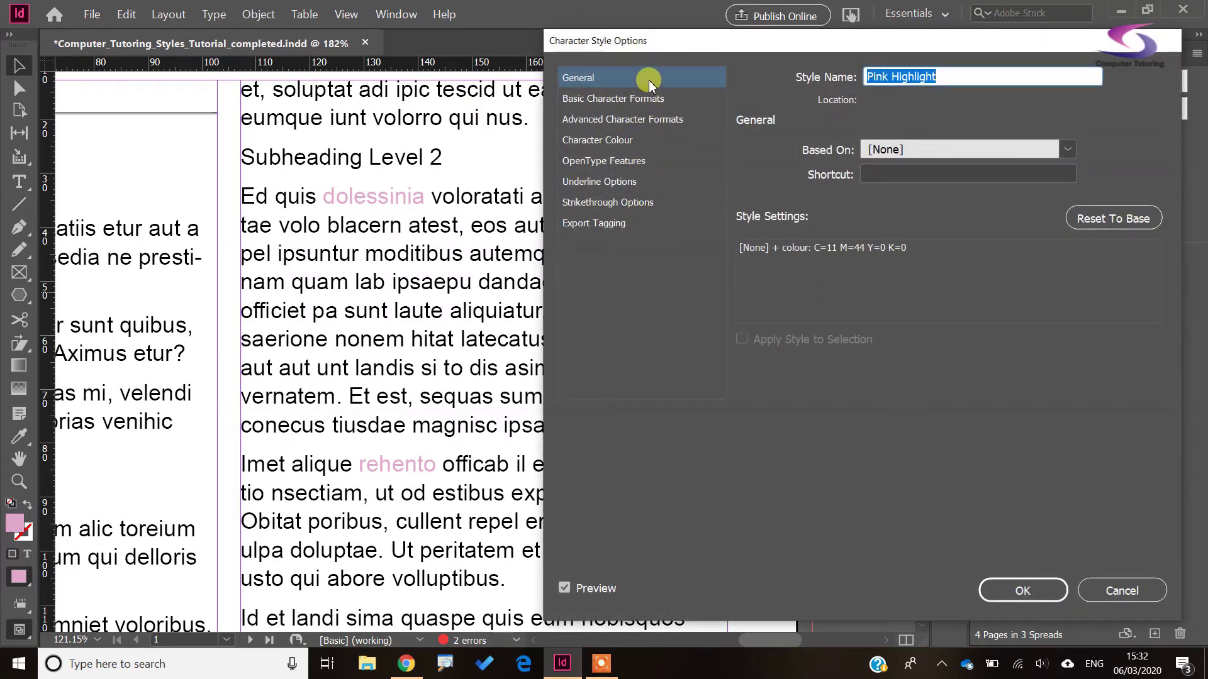
left_click(620, 99)
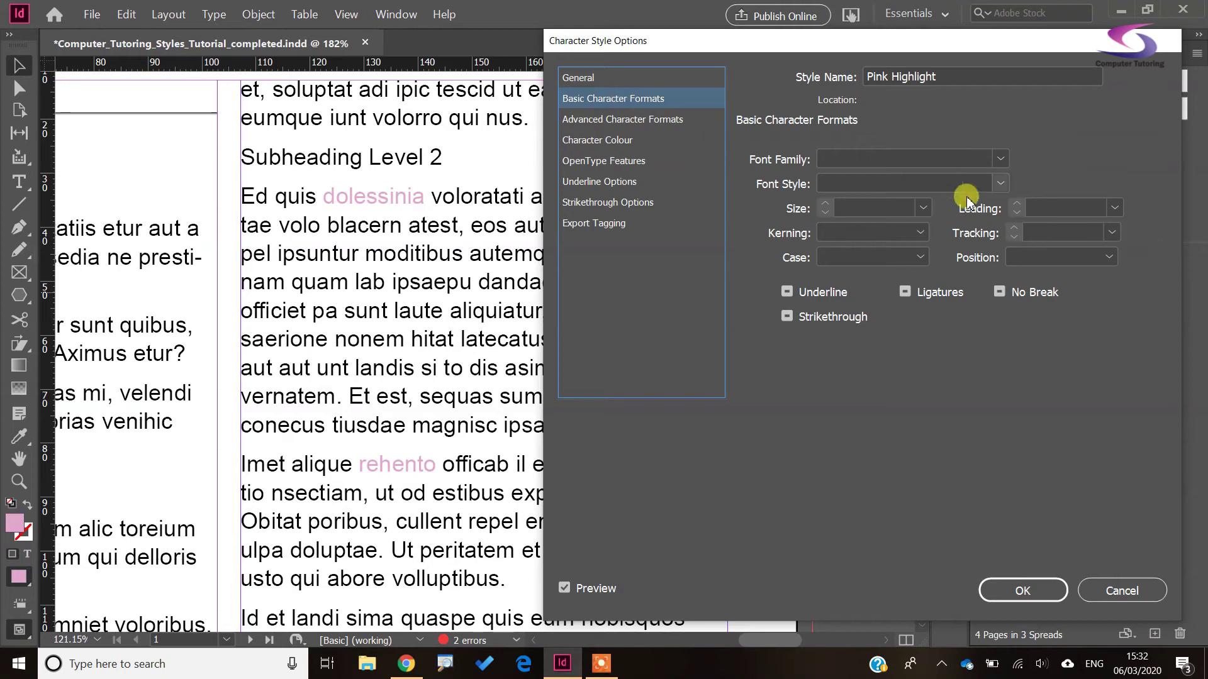
left_click(654, 120)
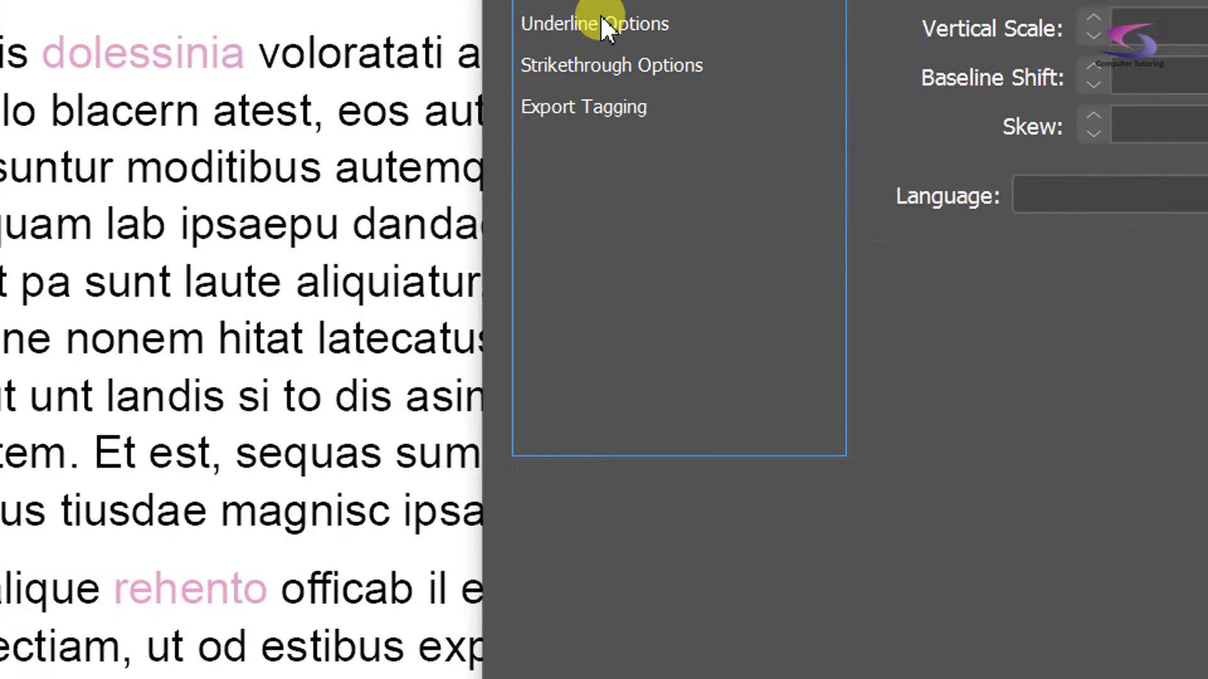
left_click(601, 181)
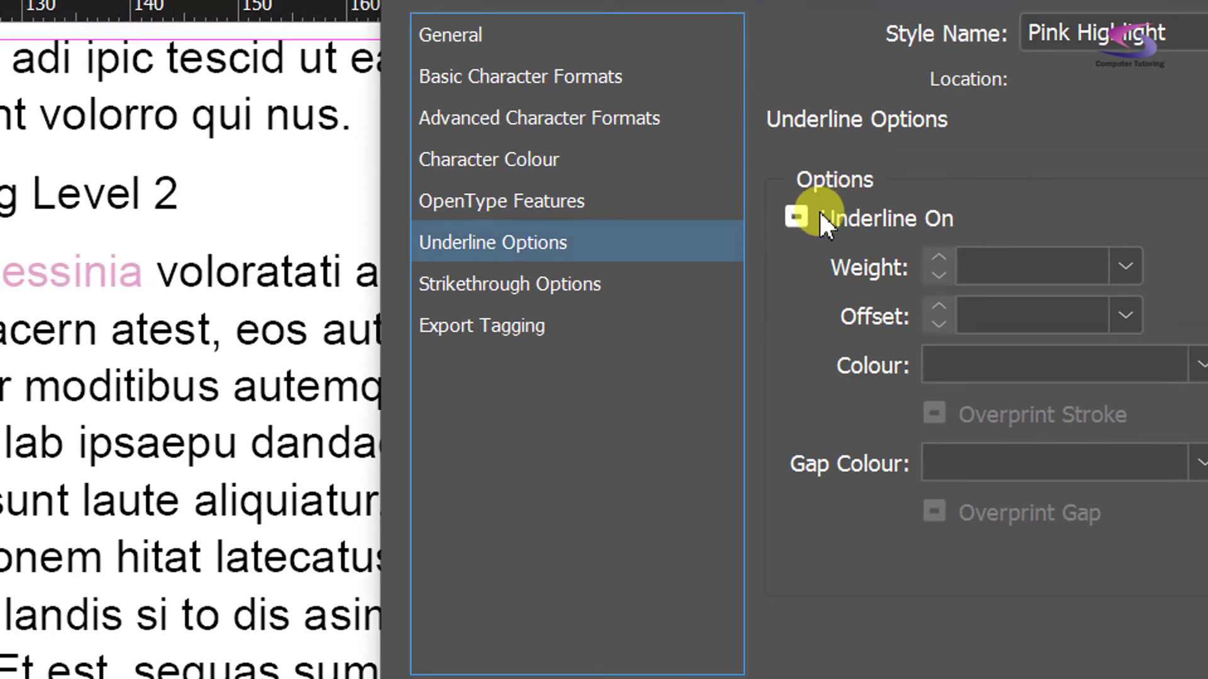
left_click(807, 210)
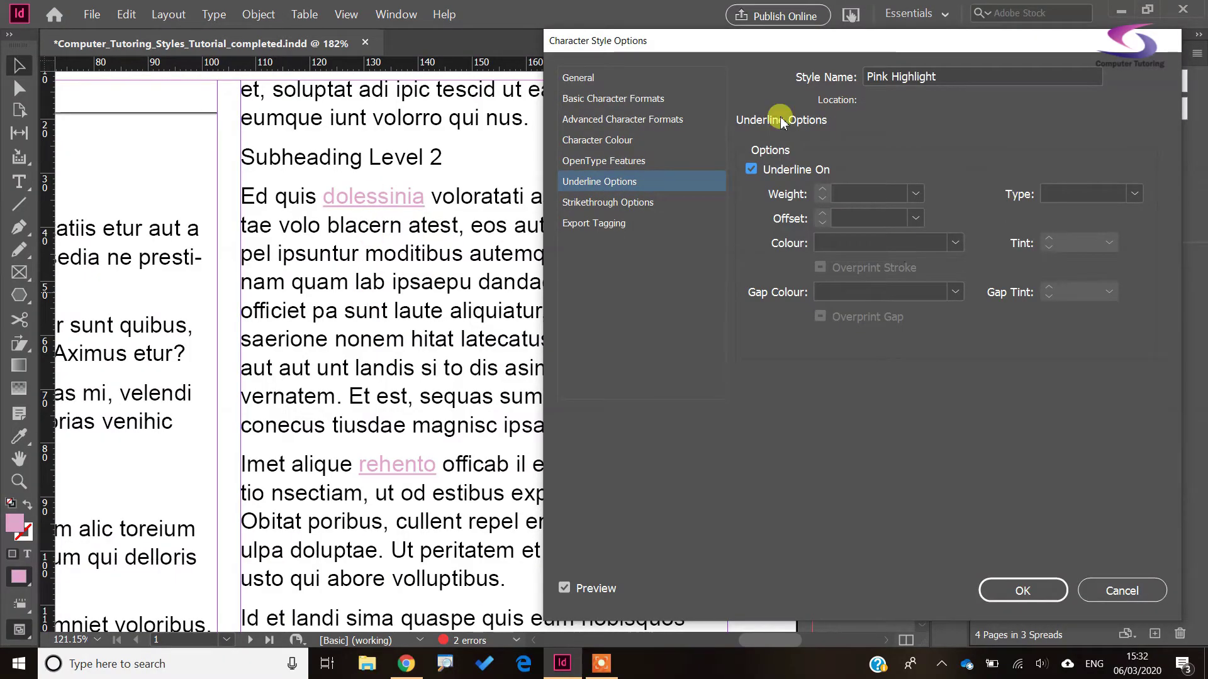
left_click(915, 194)
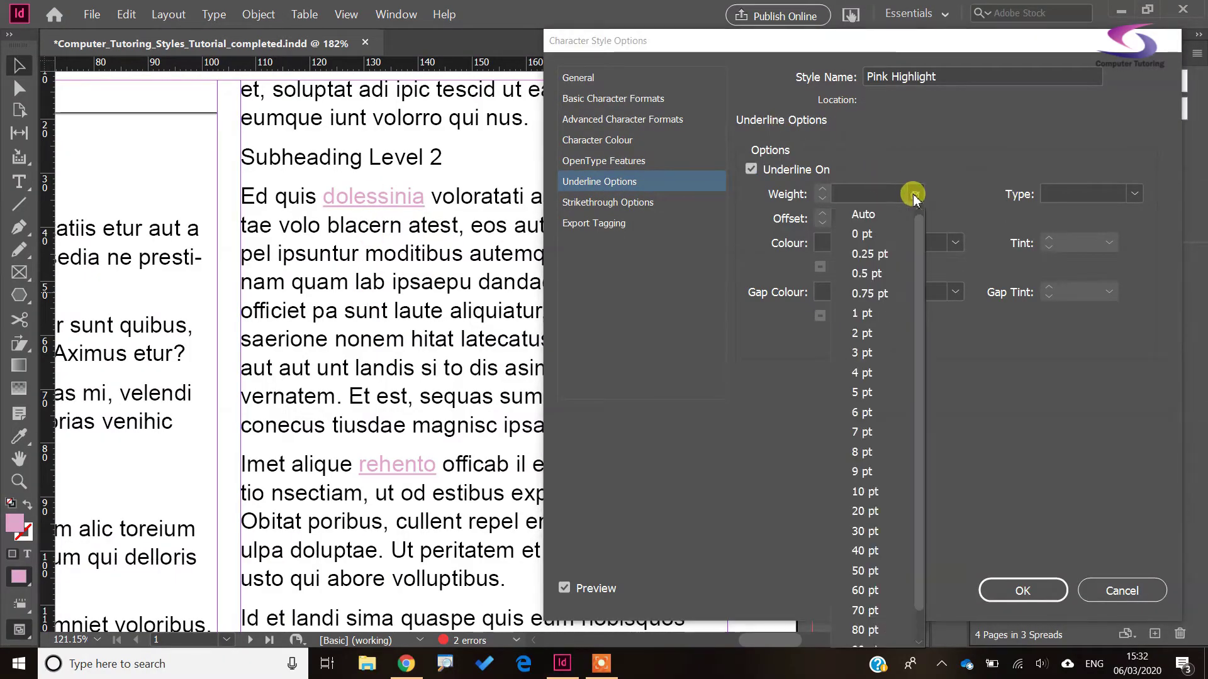
left_click(864, 312)
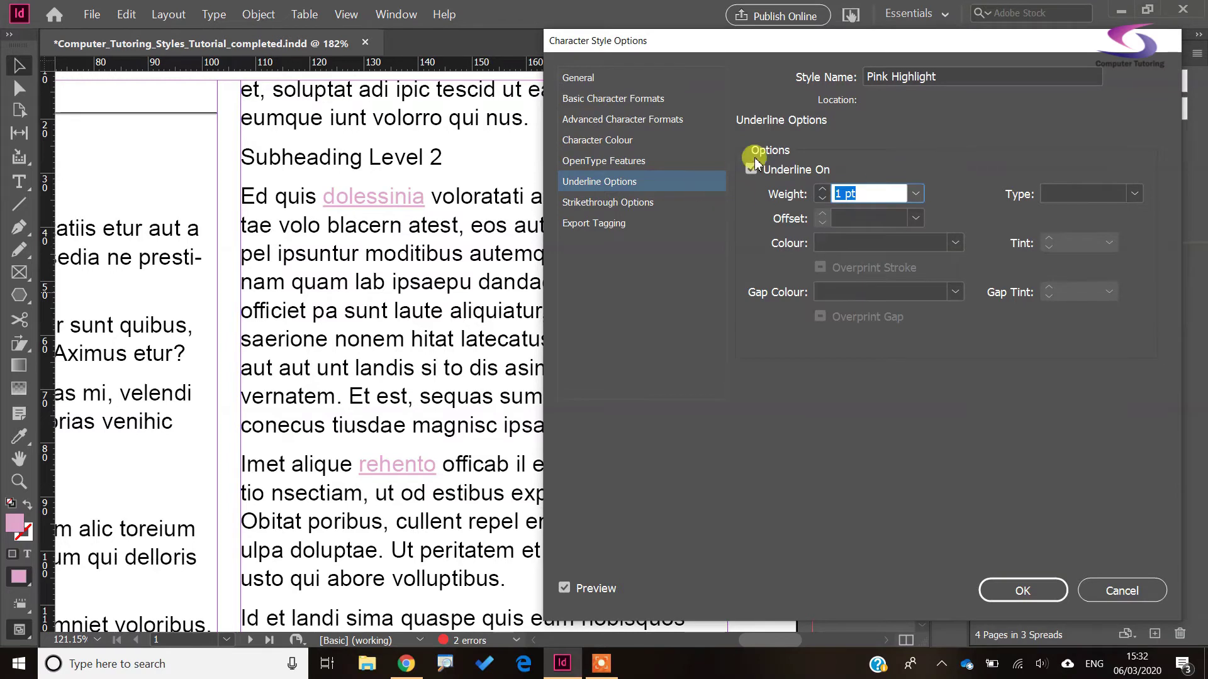
Step: Change the Pink Highlight underline to a double-line type, try heavier weights up to 6 pt, and set the weight to 2 pt
left_click(1136, 194)
left_click(1052, 235)
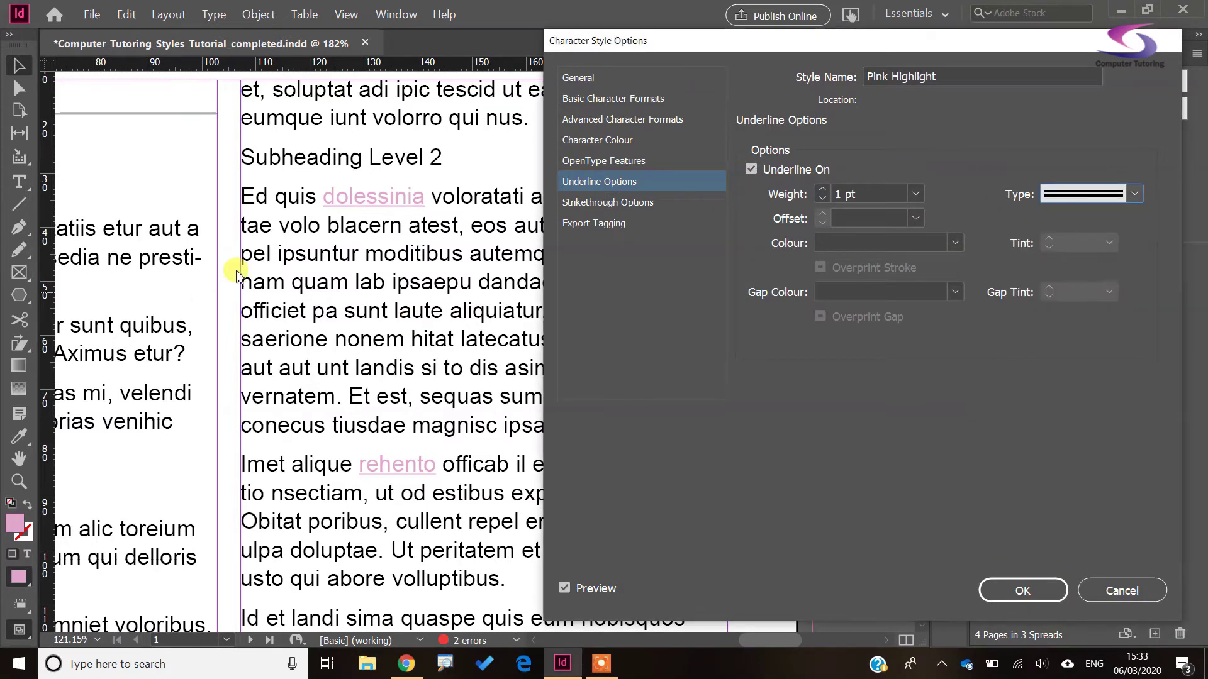
left_click(823, 190)
left_click(823, 190)
left_click(823, 190)
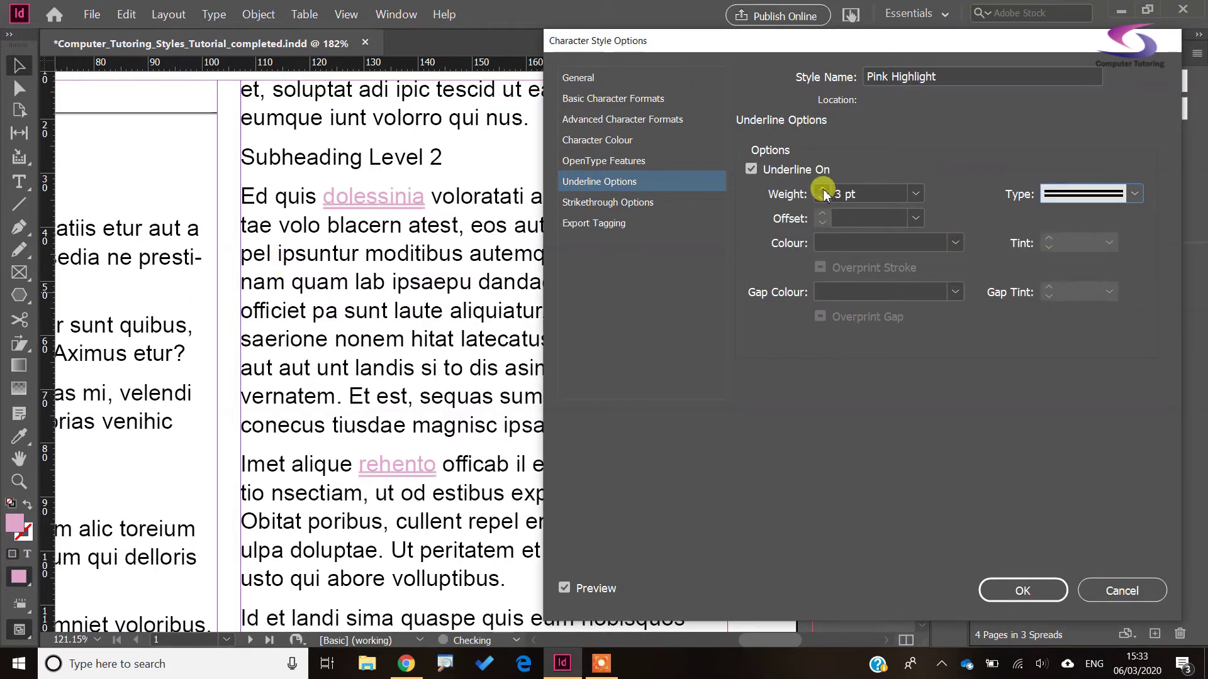
left_click(822, 190)
left_click(823, 190)
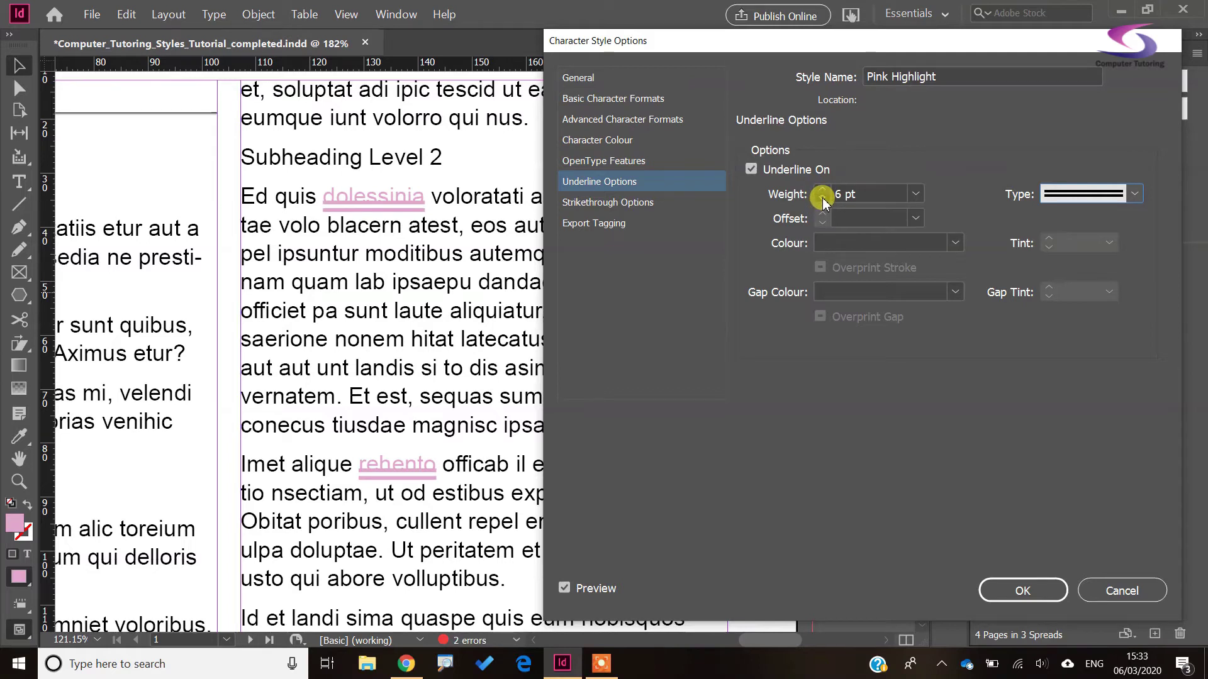
left_click(823, 199)
left_click(823, 199)
left_click(823, 199)
left_click(823, 198)
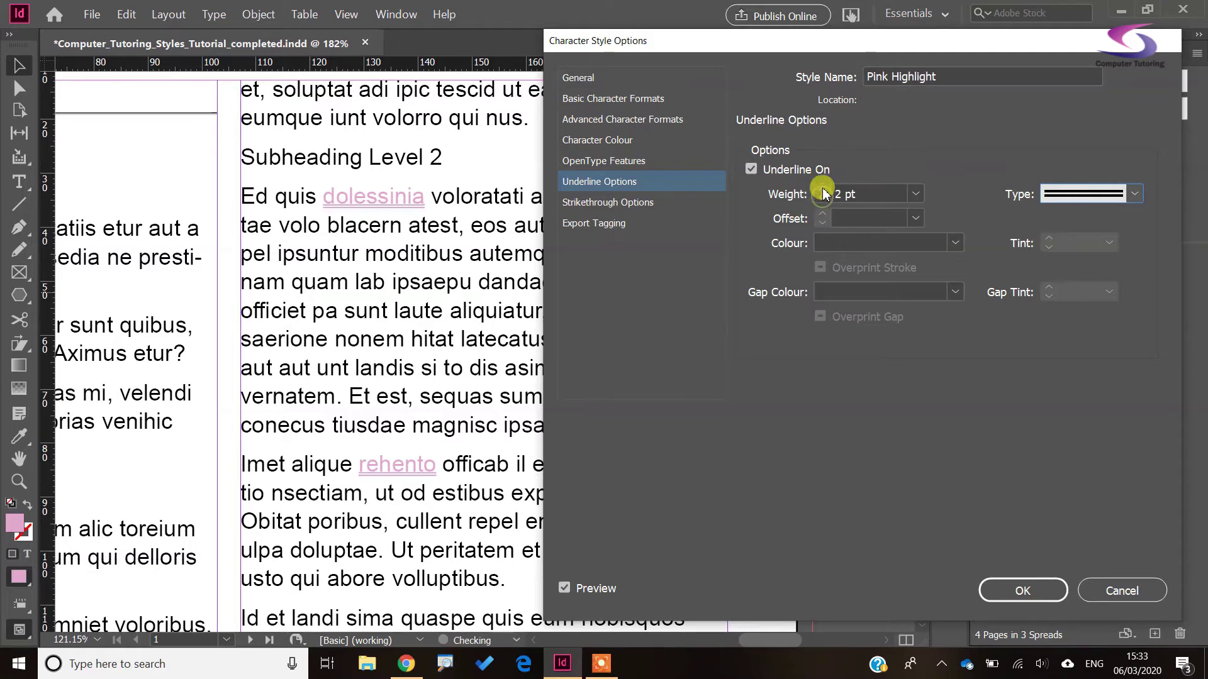
Step: Set the underline offset to 0.25 pt, raise it to 2 pt, and switch the style's underline off
left_click(915, 219)
left_click(868, 278)
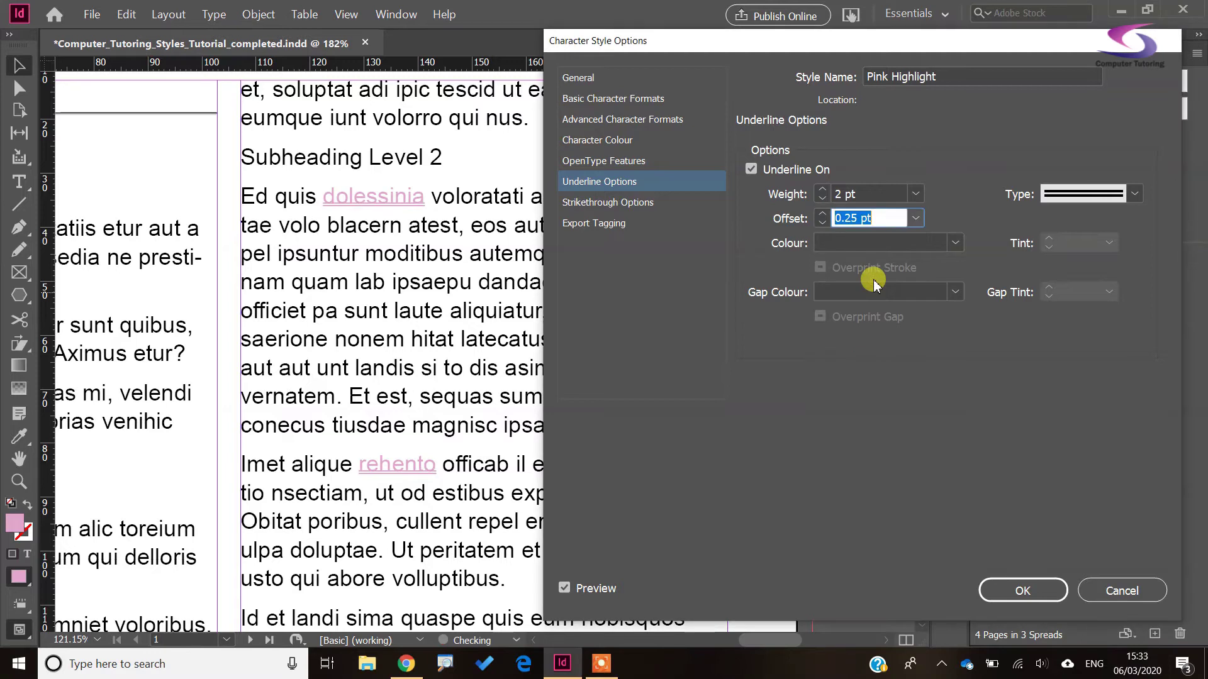
left_click(823, 214)
left_click(822, 215)
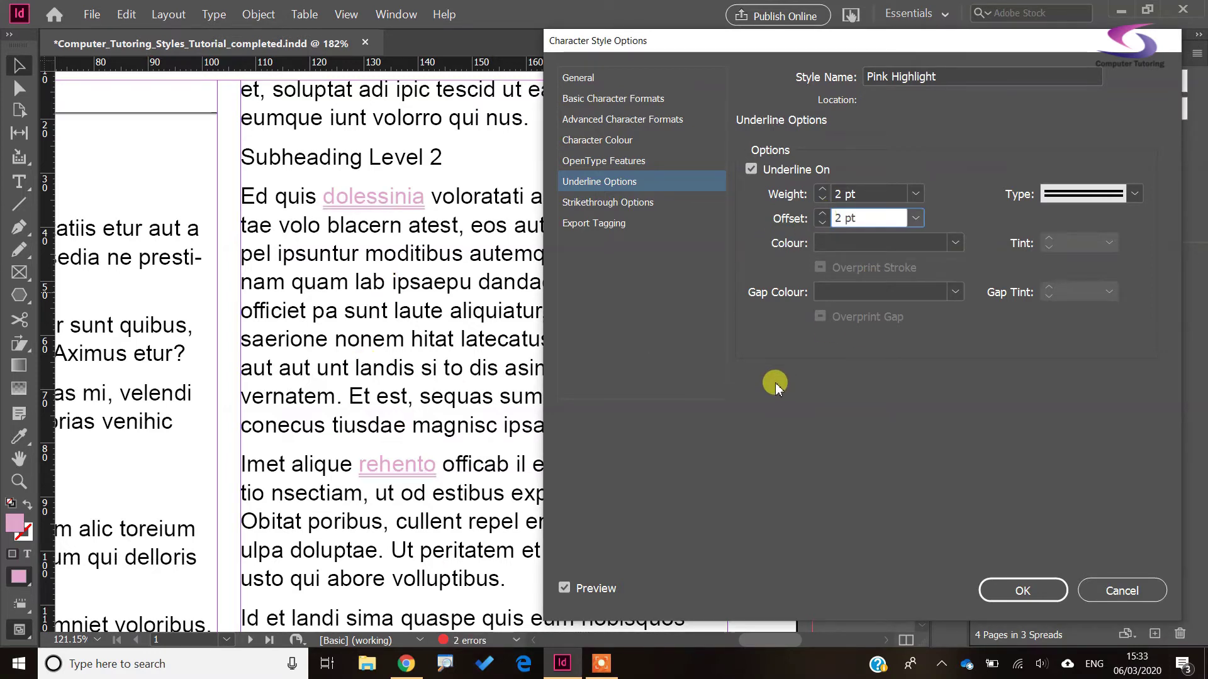
left_click(753, 171)
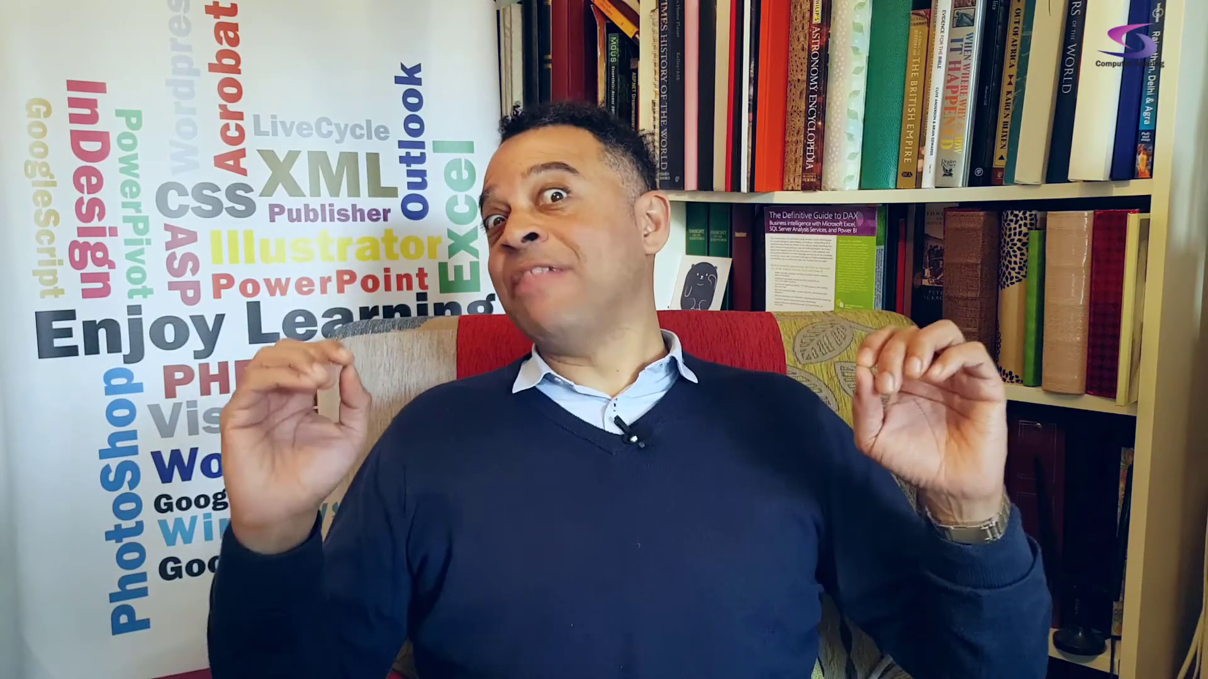
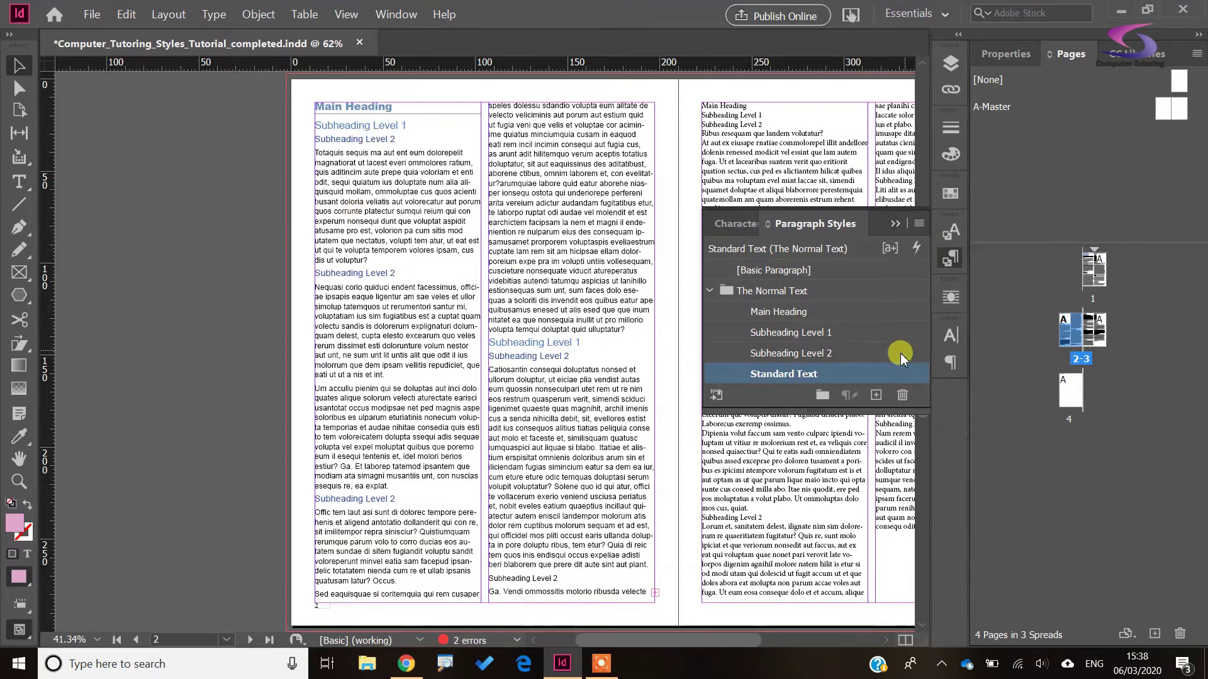
Step: Create a paragraph style named First Paragraph in The Normal Text group, based on Standard Text, with Standard Text as its next style
left_click(873, 395)
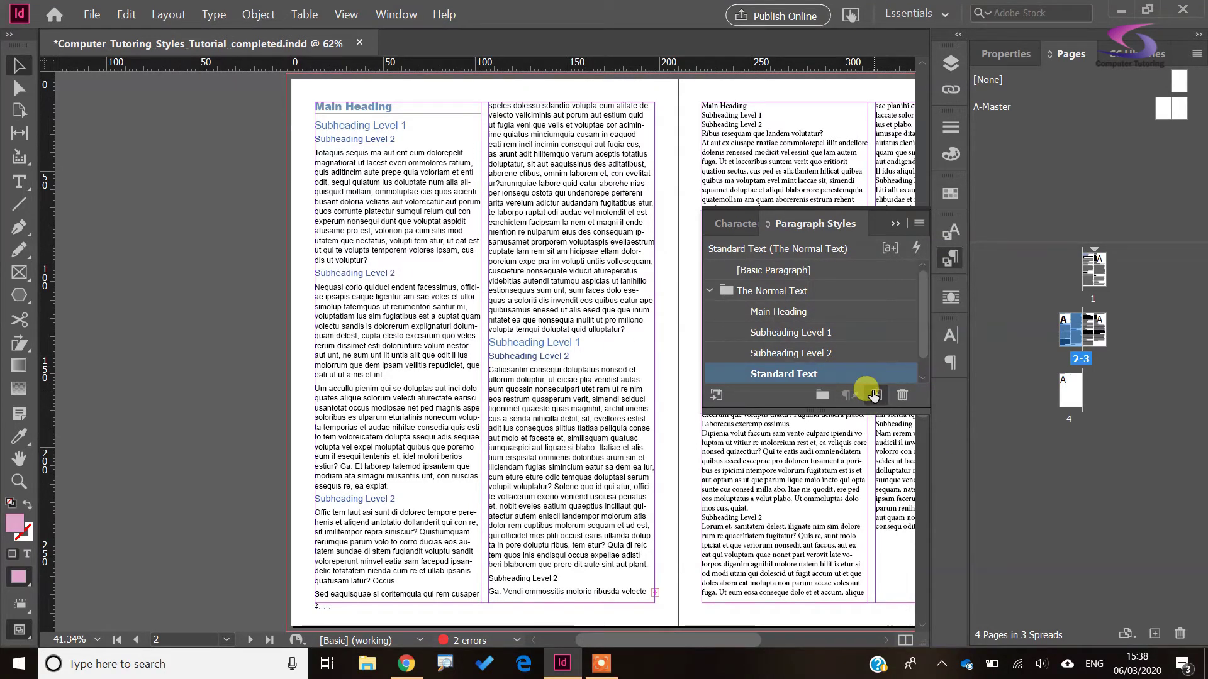
scroll(829, 296, "down", 1)
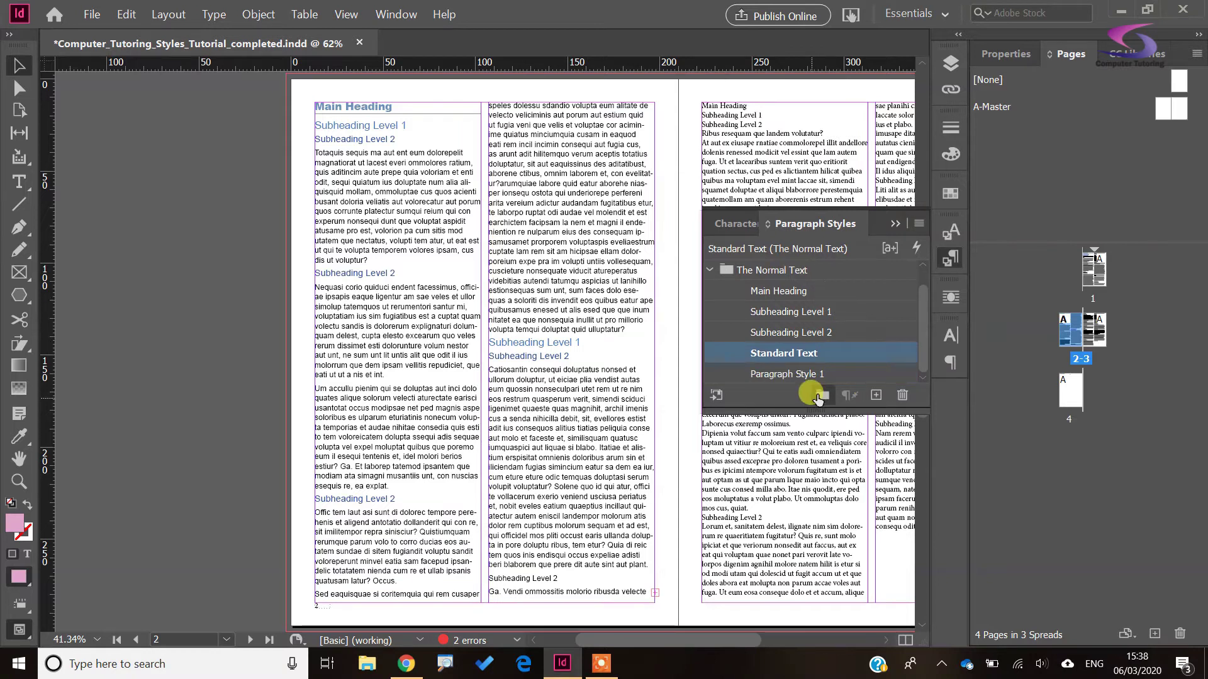
double_click(878, 374)
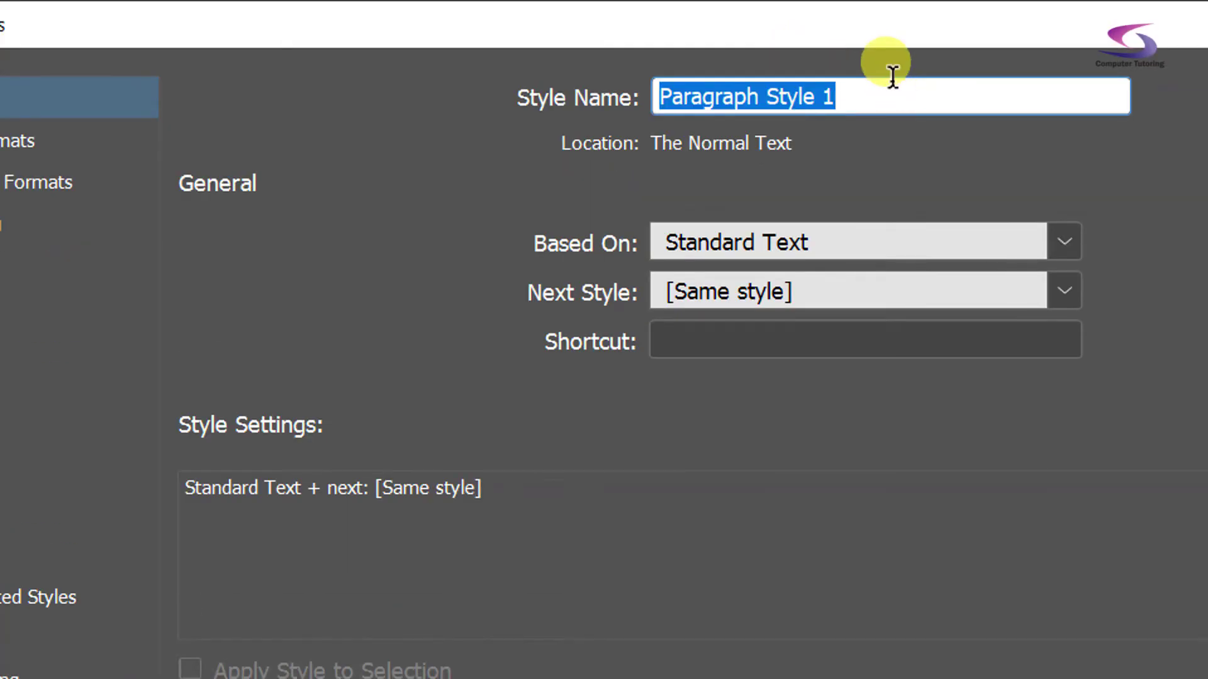
type("First P")
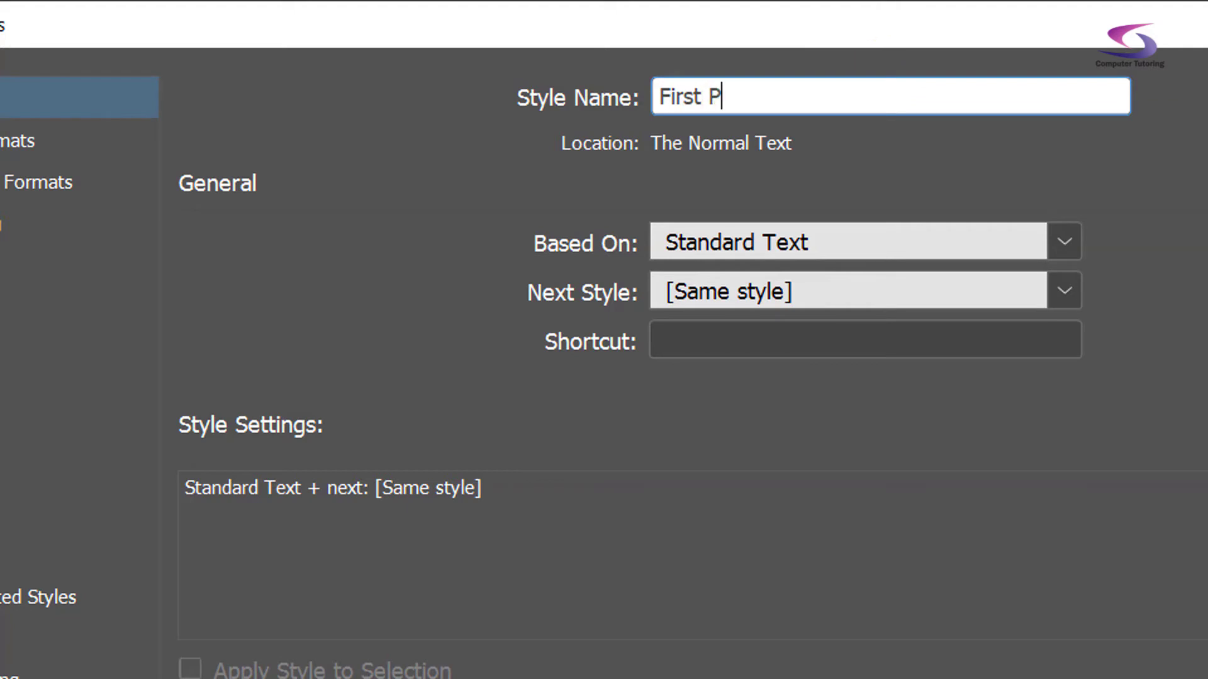
type("aragraph")
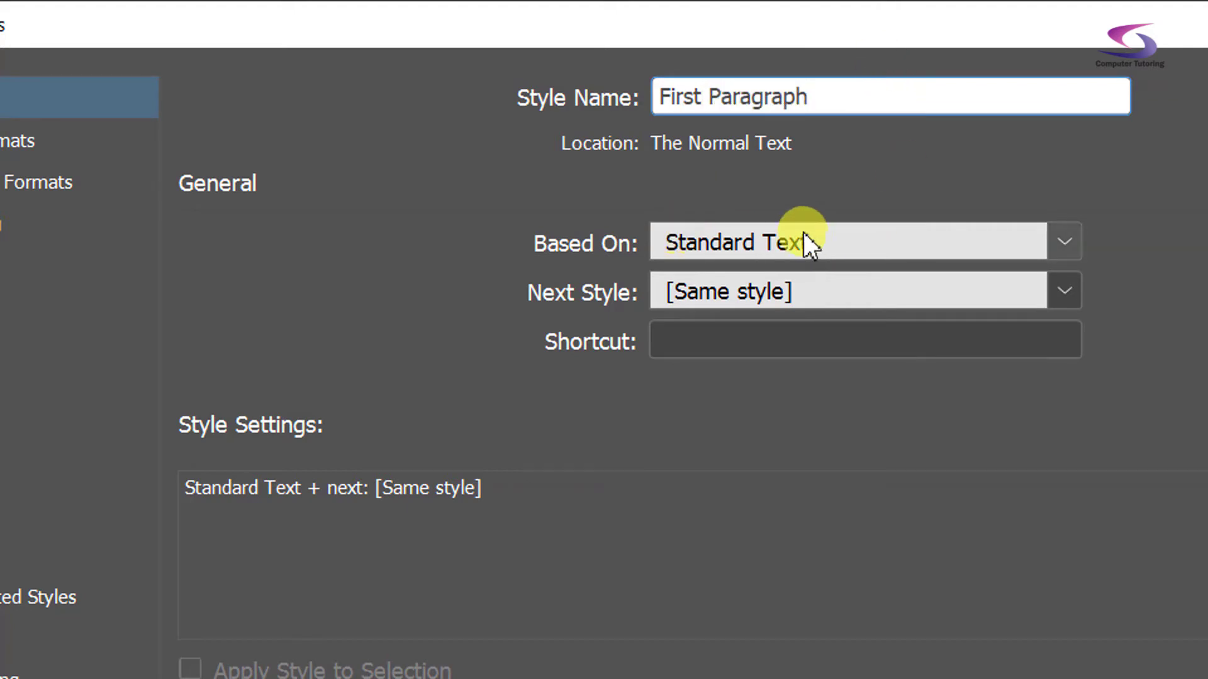
left_click(1062, 289)
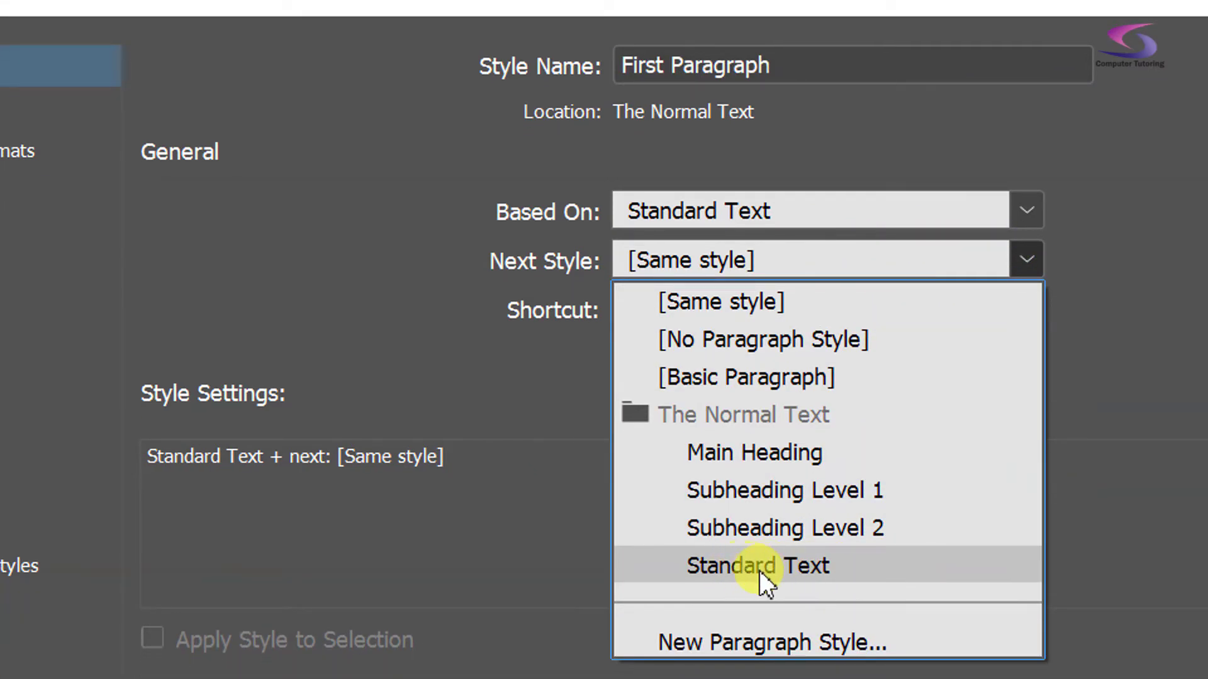
left_click(760, 569)
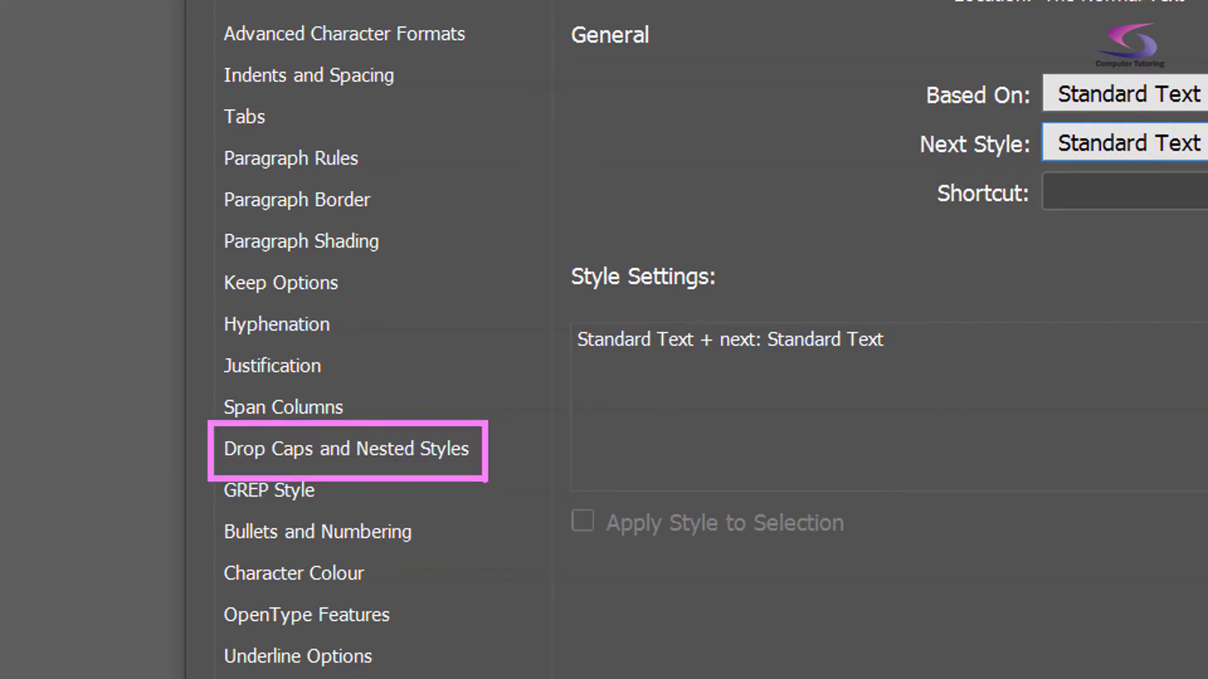
Step: Add a nested style to First Paragraph that applies Pink Highlight through 1 word, and save the paragraph style
left_click(356, 451)
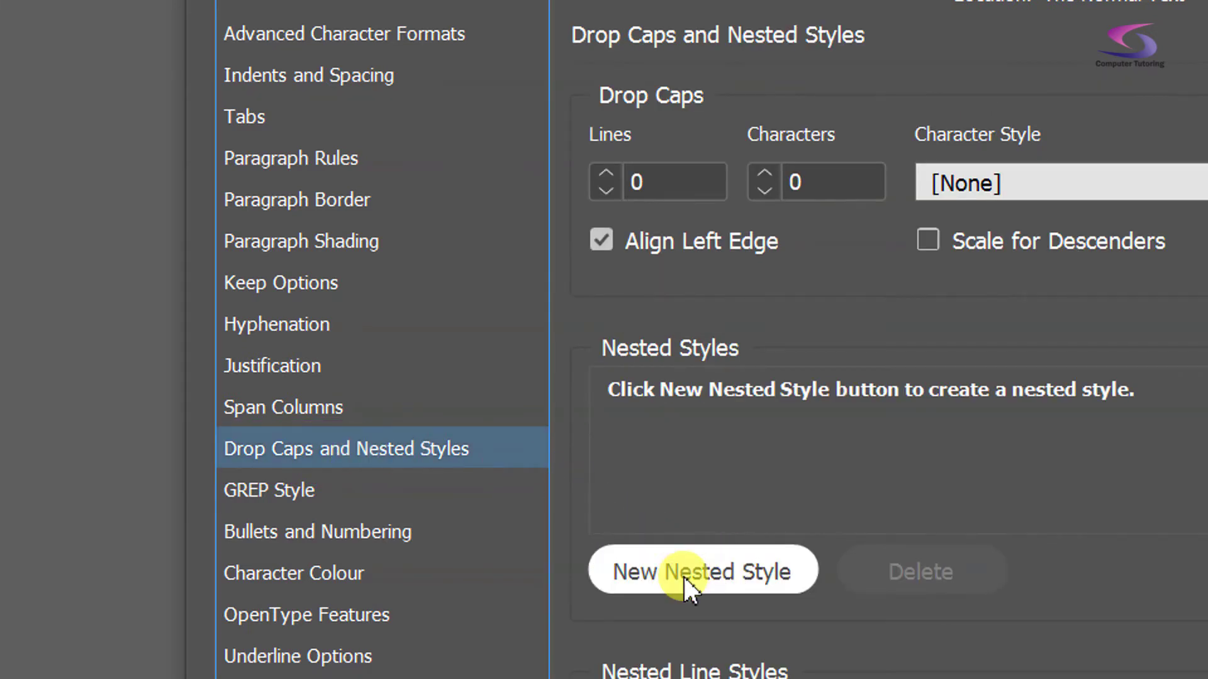
left_click(720, 569)
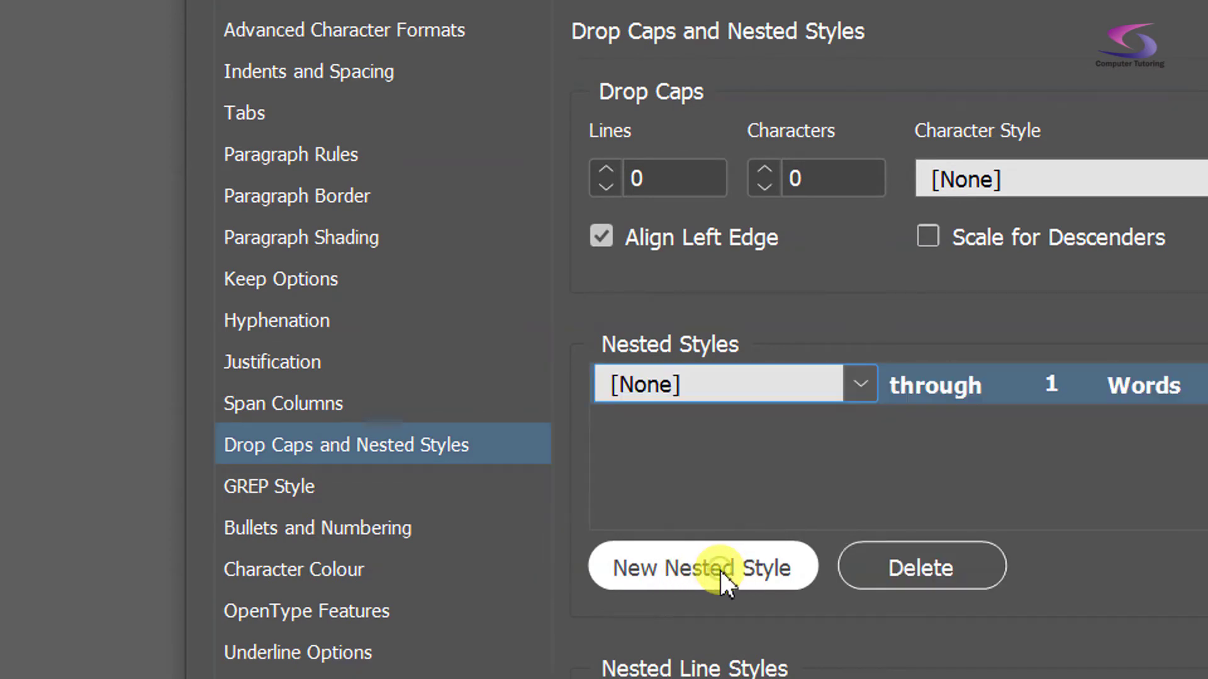
left_click(856, 400)
left_click(756, 497)
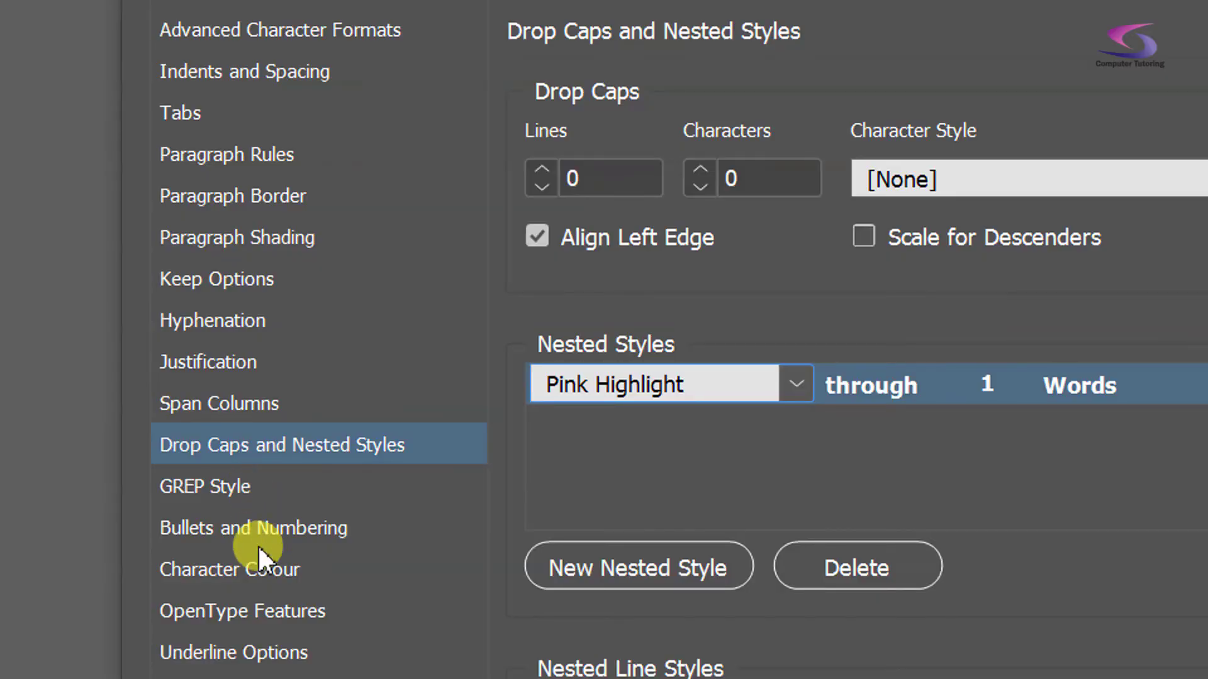
left_click(258, 569)
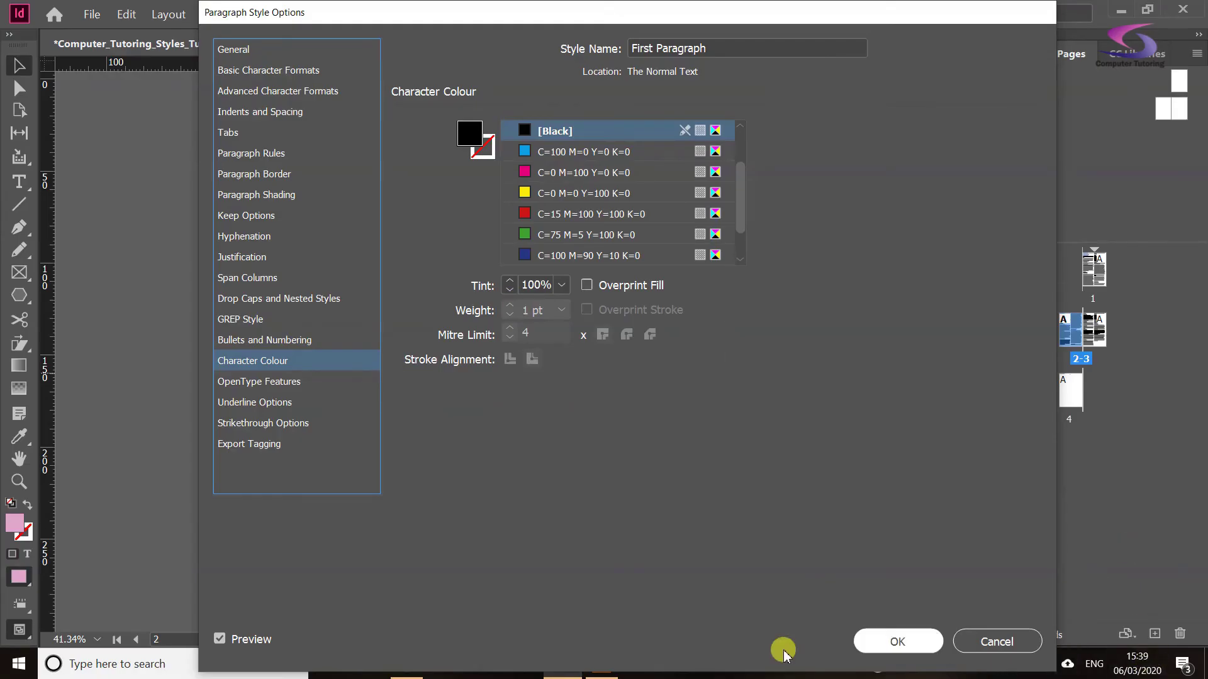
left_click(909, 640)
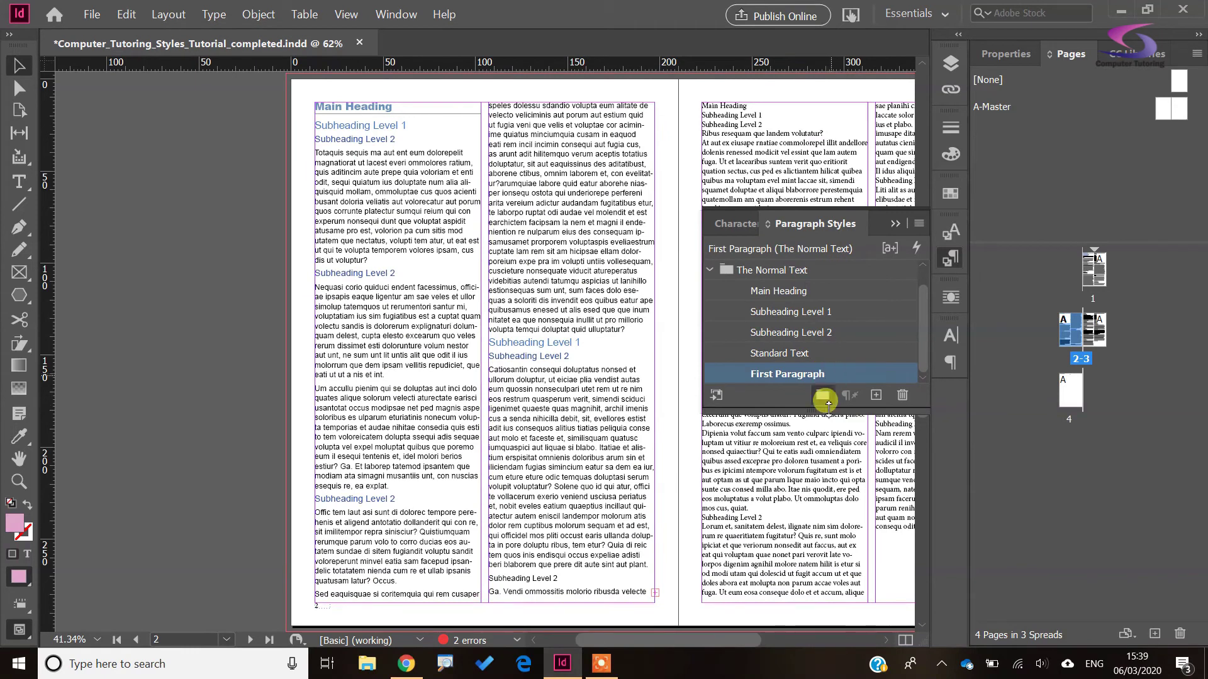
Step: Apply the First Paragraph style to the opening paragraph beneath each of the three Subheading Level 2 headings in page 2's first column
double_click(360, 192)
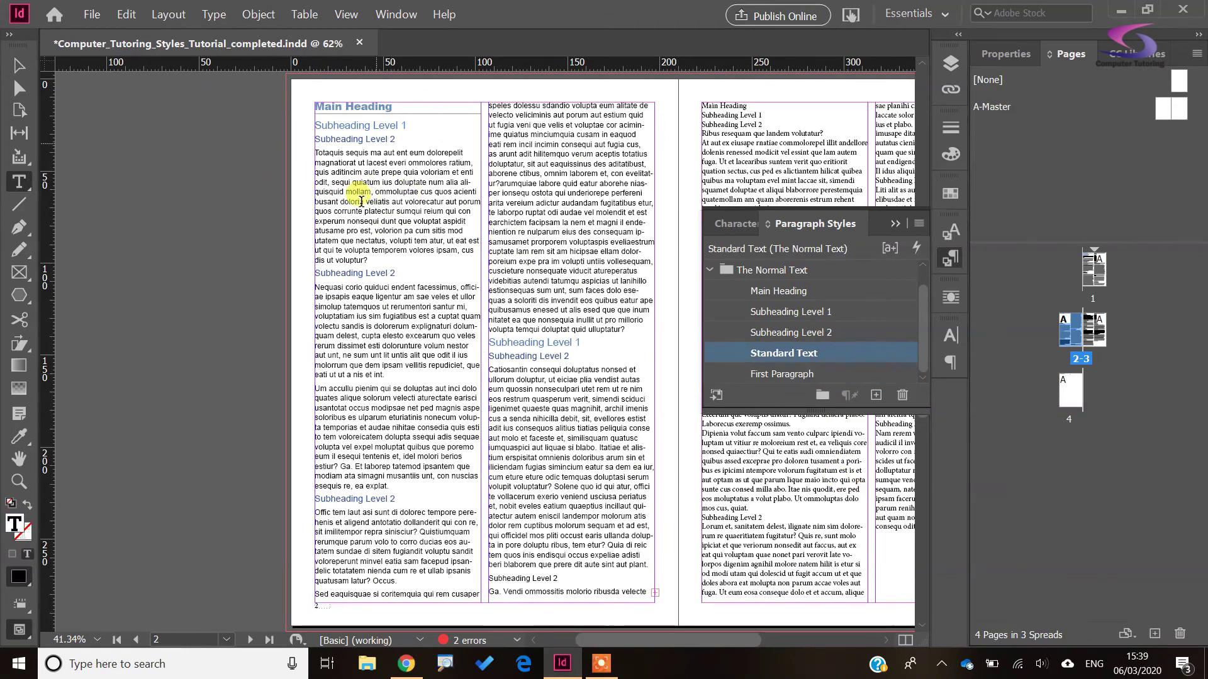
left_click(381, 211)
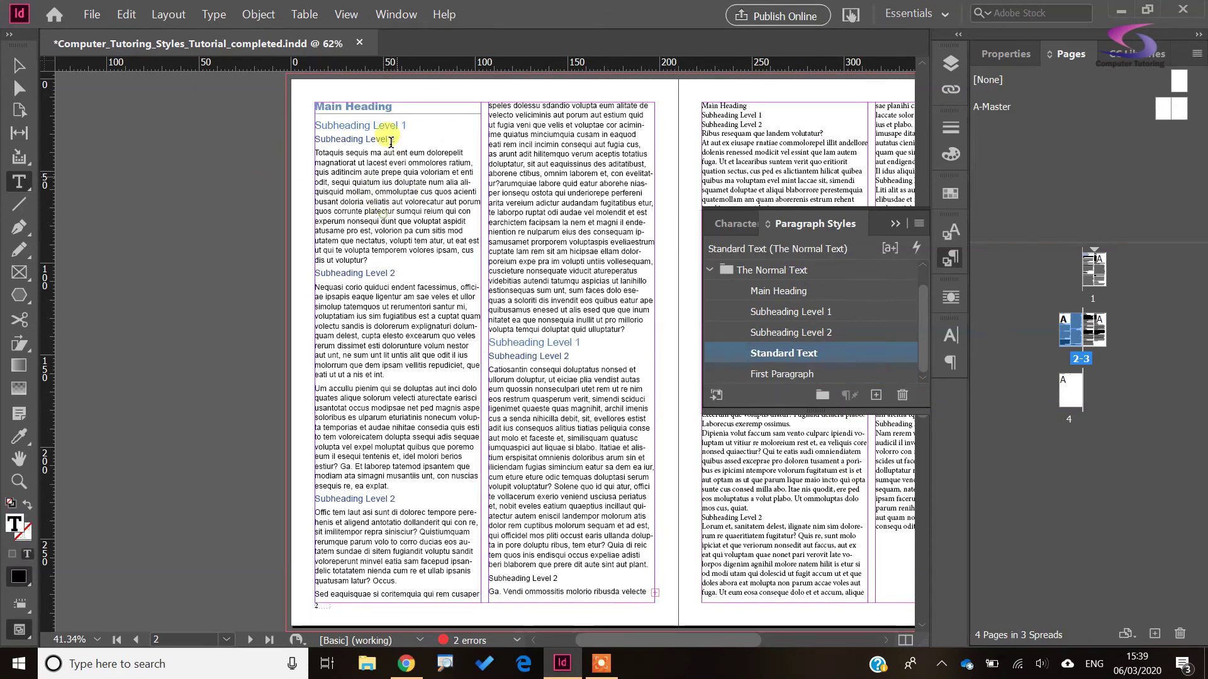
left_click(821, 376)
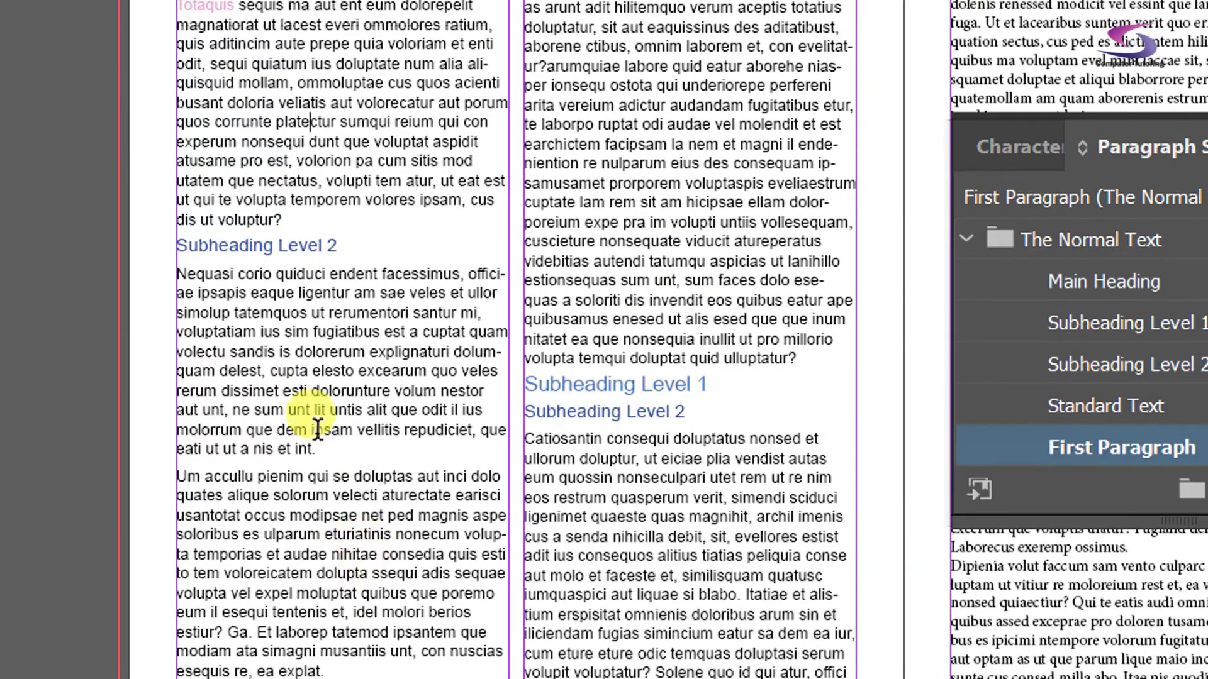
left_click(296, 544)
left_click(1028, 444)
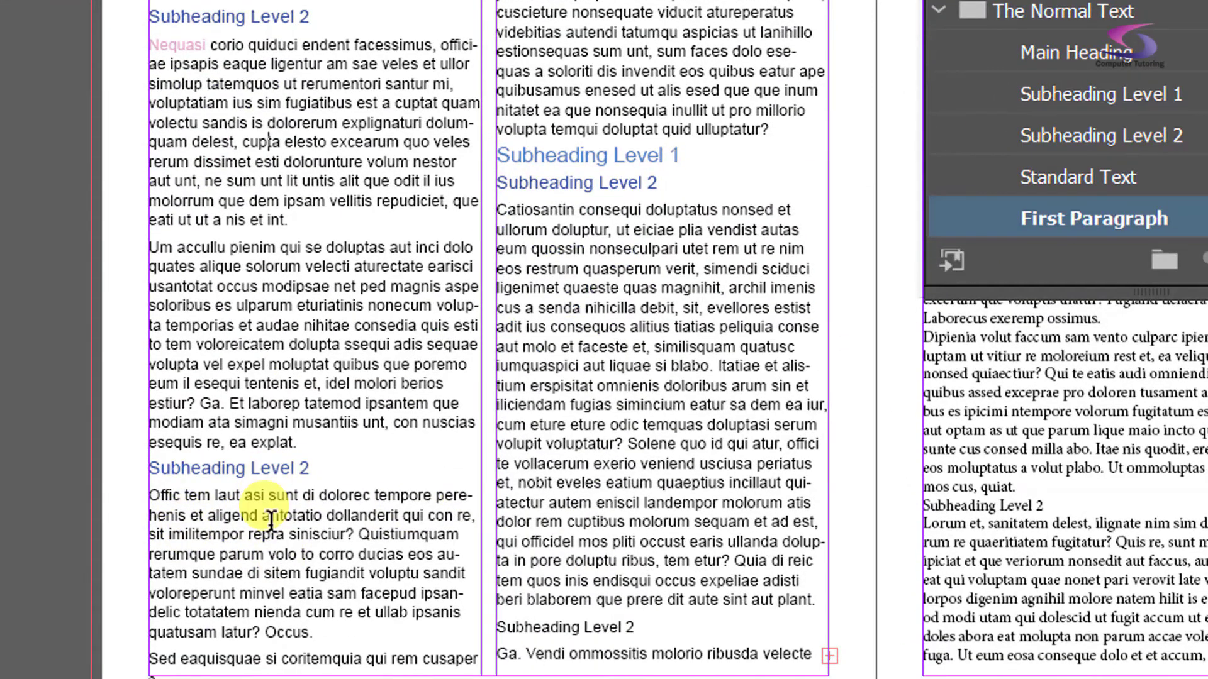
left_click(261, 499)
left_click(1056, 219)
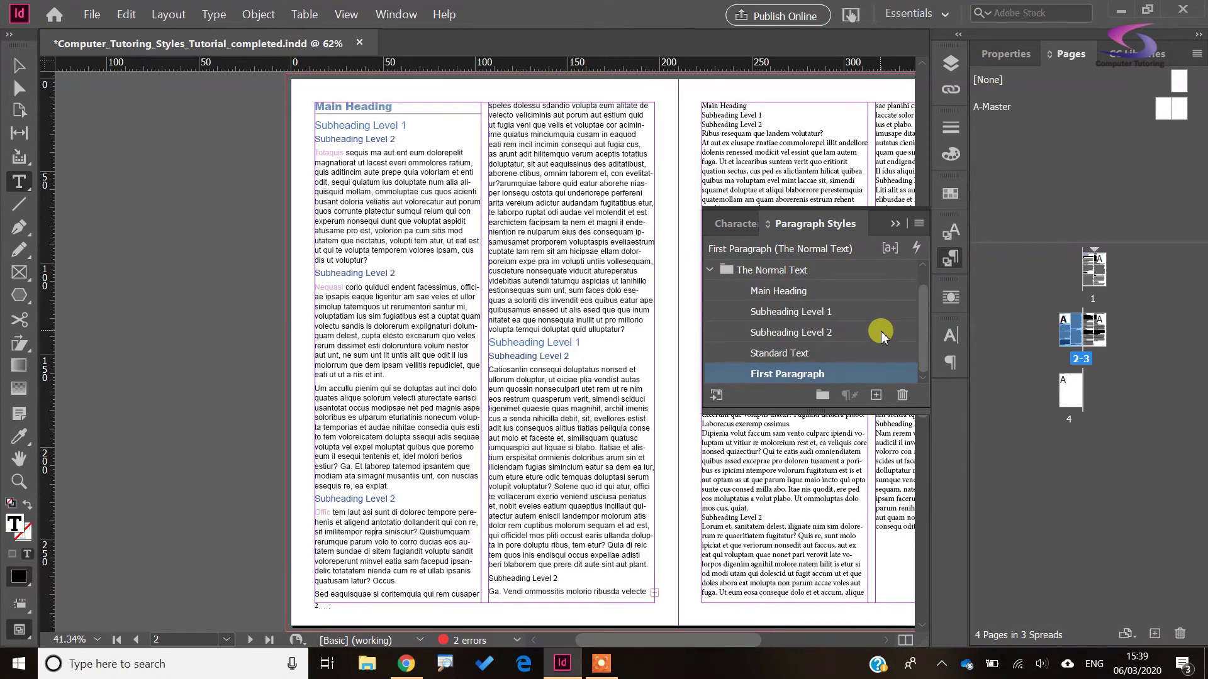
Step: Edit the Subheading Level 2 paragraph style so that its next style is First Paragraph
left_click(17, 69)
left_click(97, 138)
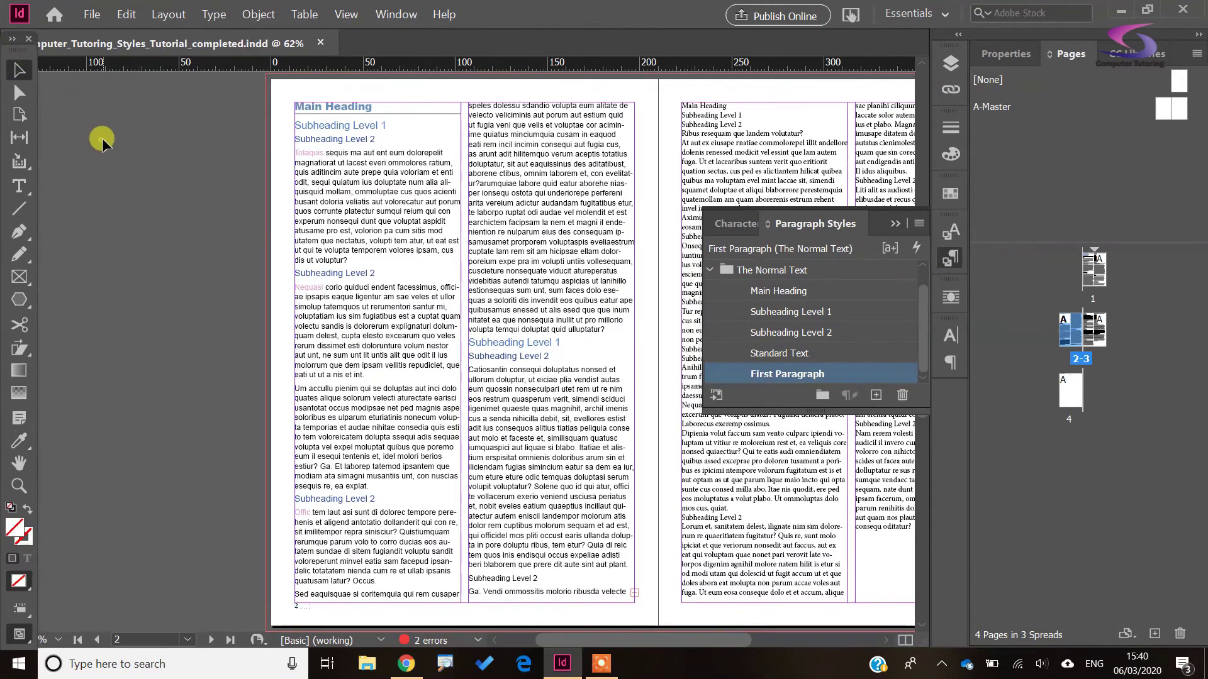
right_click(872, 339)
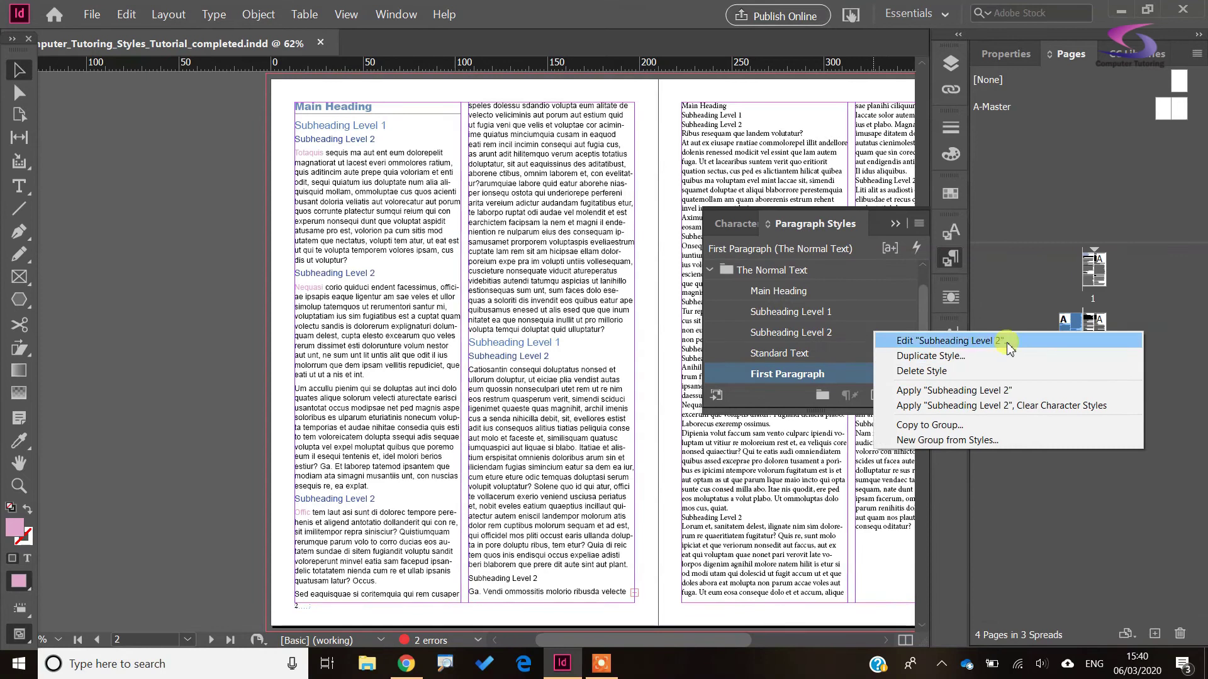
left_click(921, 341)
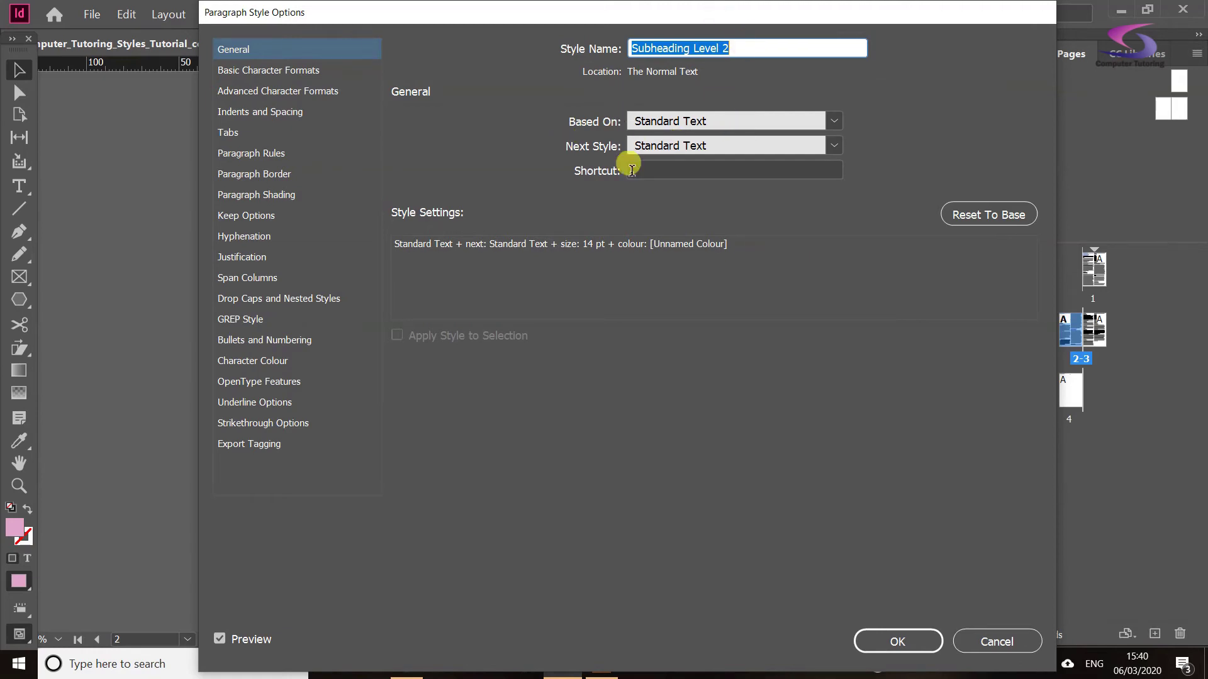
left_click(834, 146)
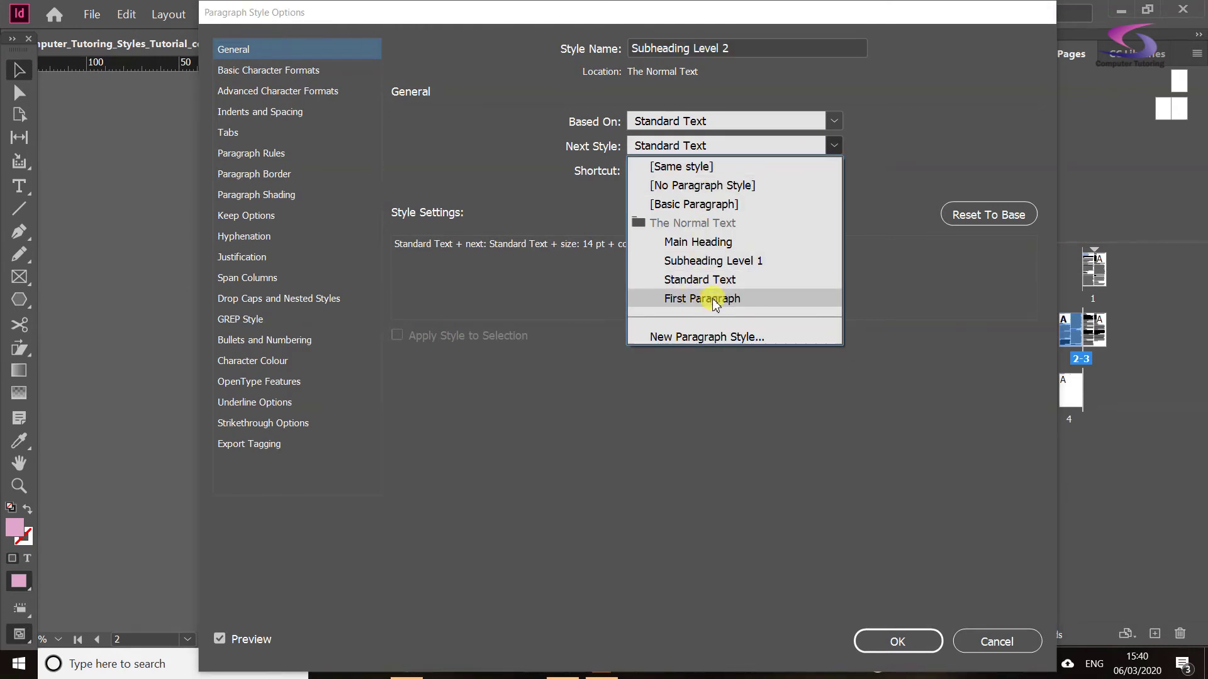
left_click(715, 299)
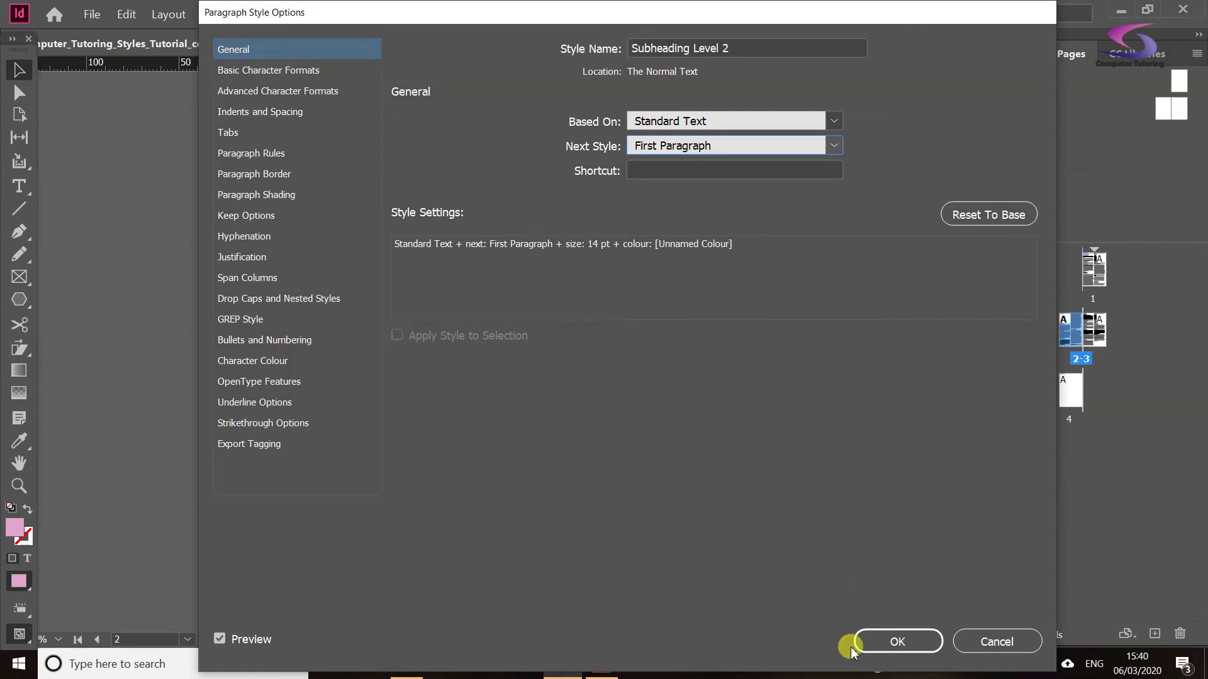
left_click(898, 640)
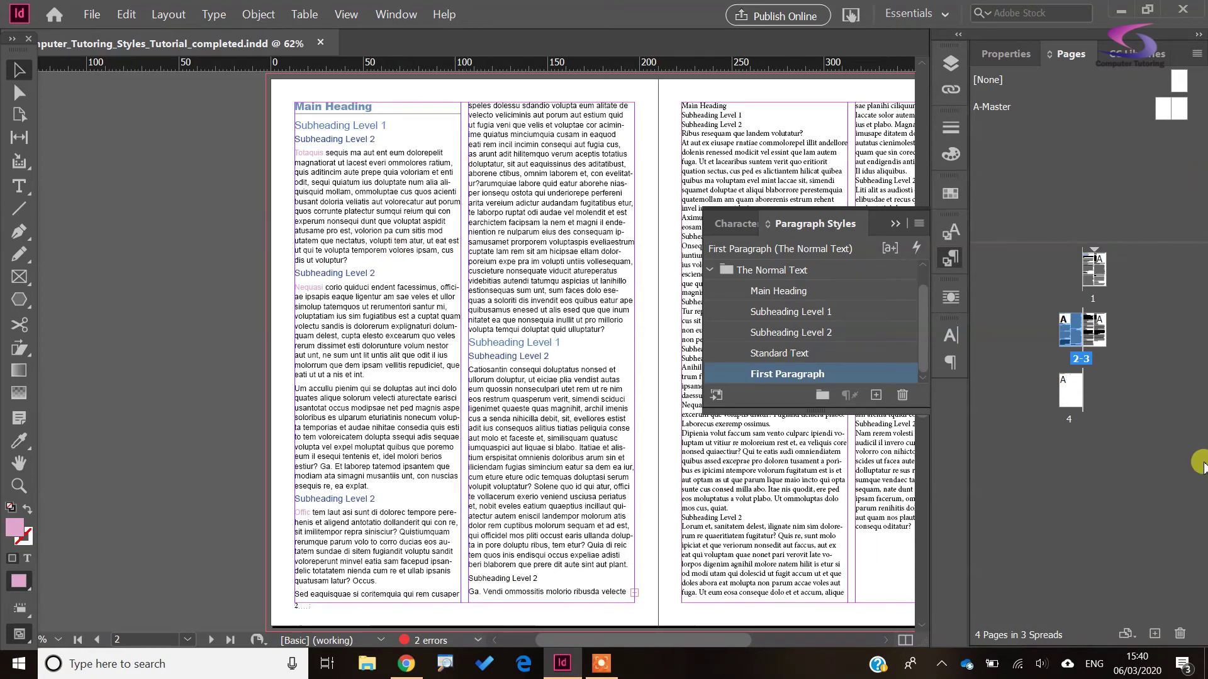
Step: Go to page 4 and delete all the text in its first column
double_click(1071, 393)
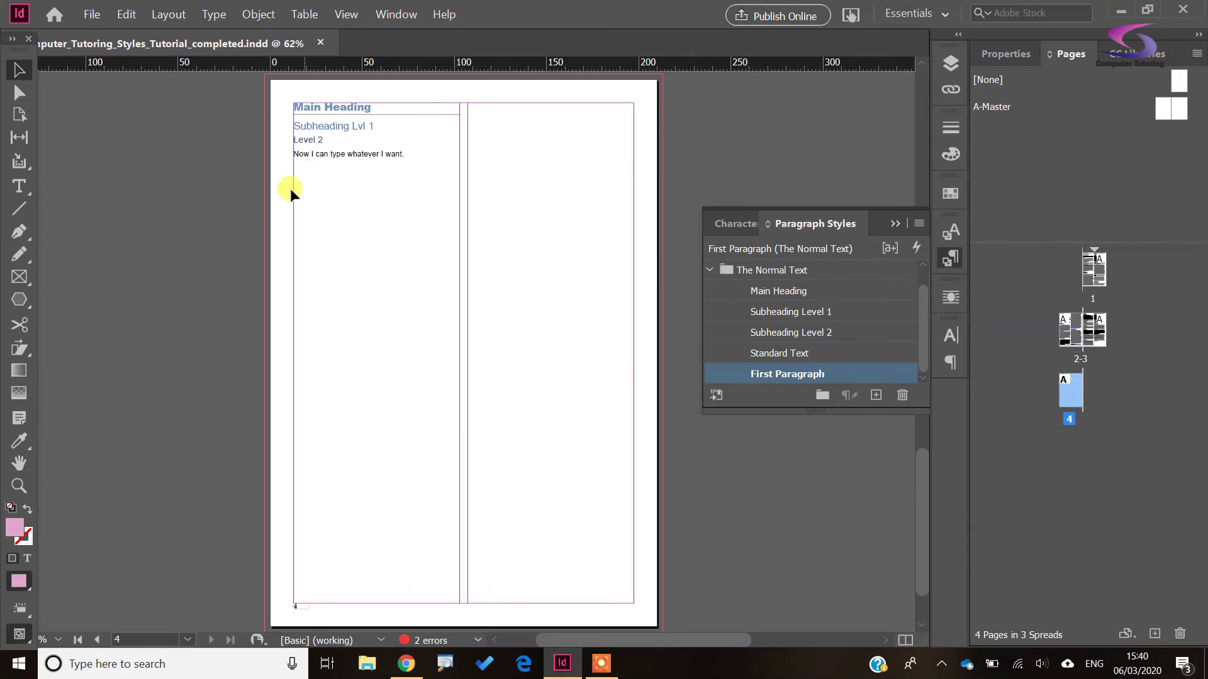
left_click(506, 117)
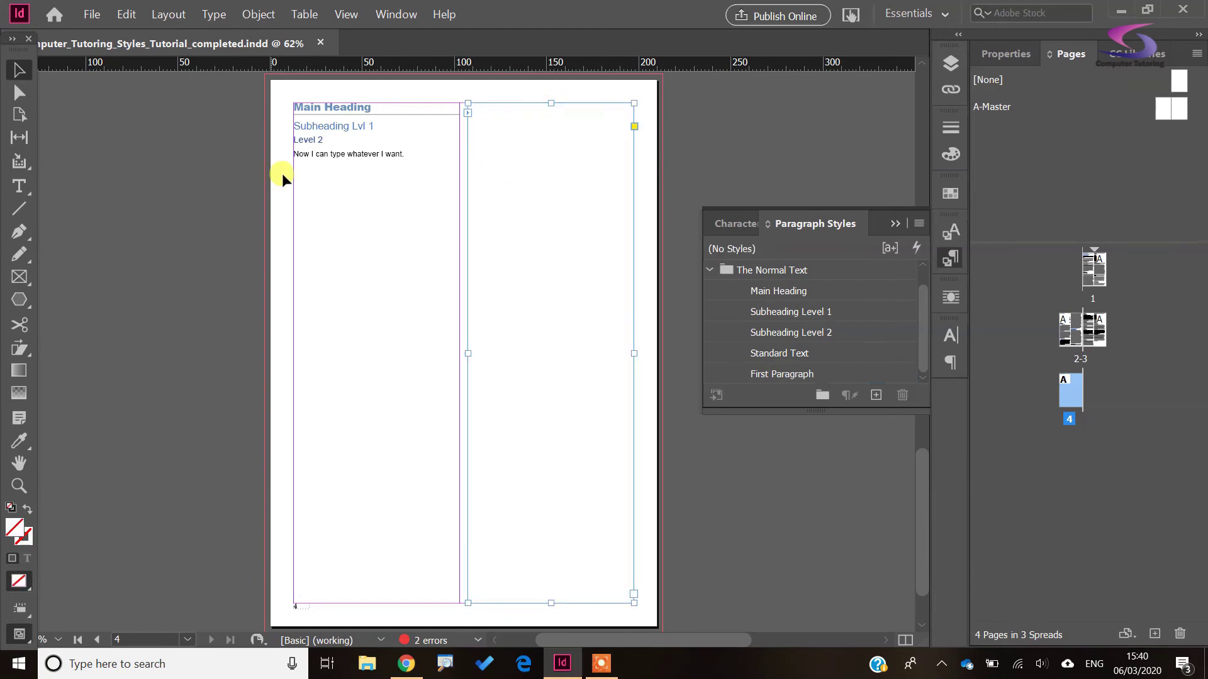
left_click(405, 182)
double_click(408, 171)
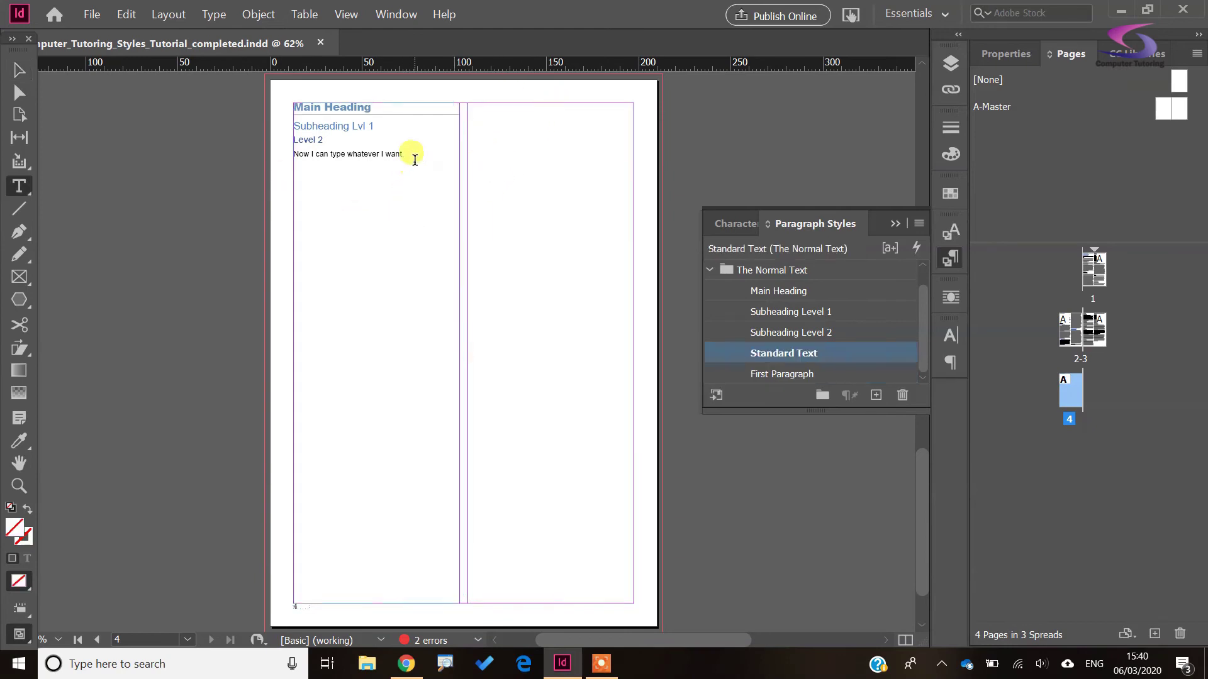
left_click_drag(405, 155, 283, 112)
key("BackSpace")
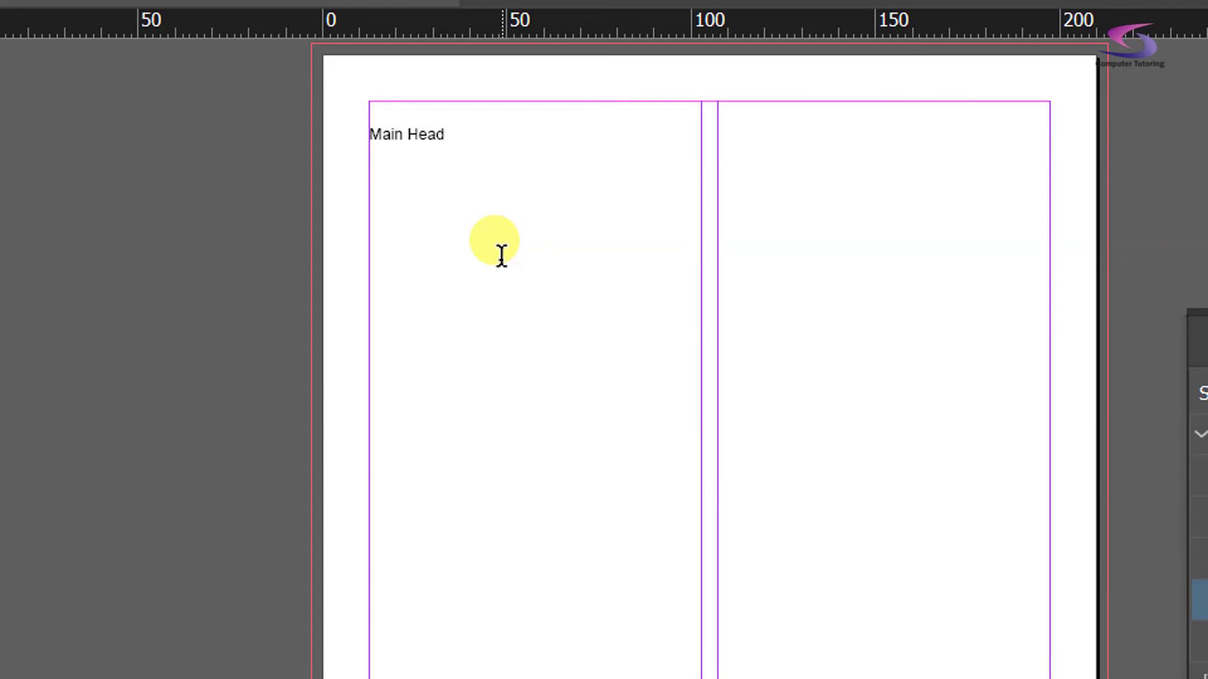
key("BackSpace")
key("BackSpace")
key("BackSpace")
key("BackSpace")
key("BackSpace")
key("BackSpace")
key("BackSpace")
key("BackSpace")
key("BackSpace")
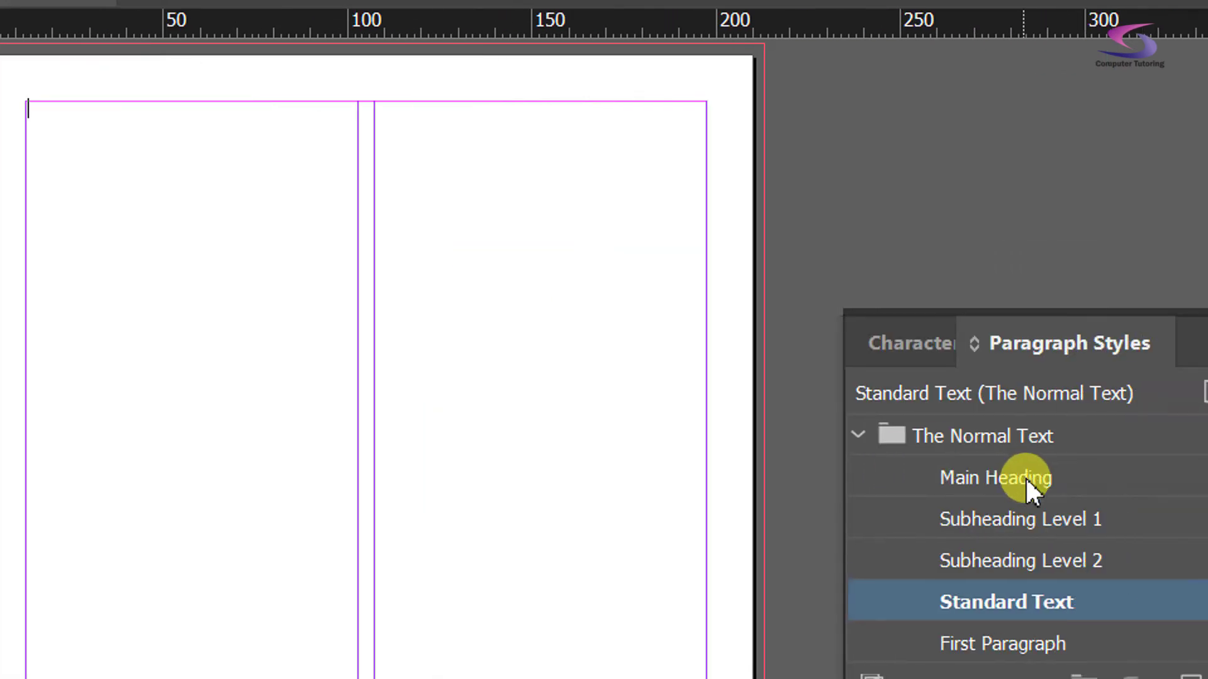
Step: Apply the Main Heading style to page 4's empty first line, enter "Main Heading", and start a new paragraph
left_click(1024, 476)
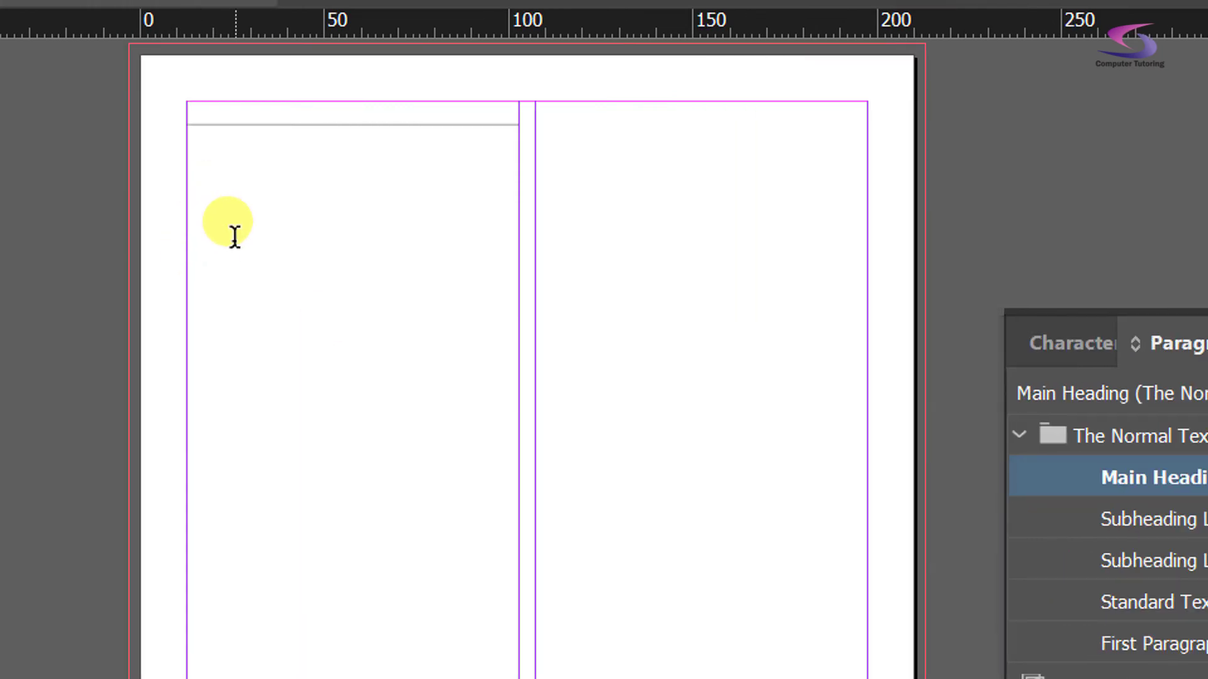
type("Main Heading")
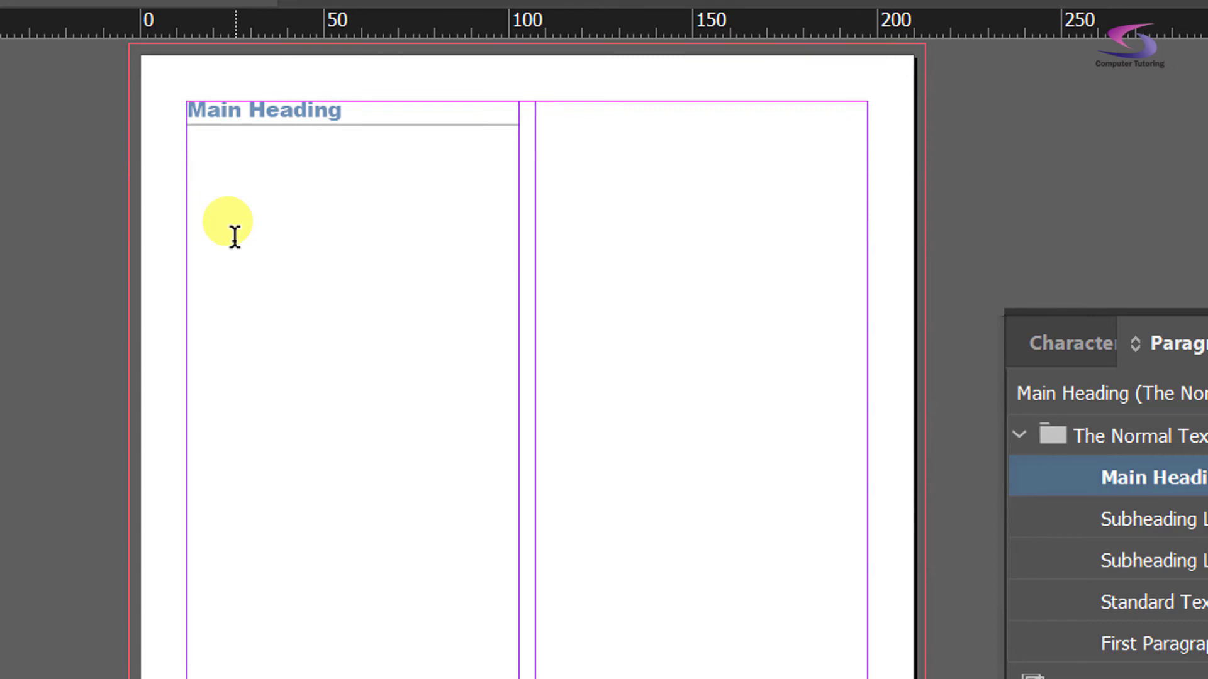
key("Return")
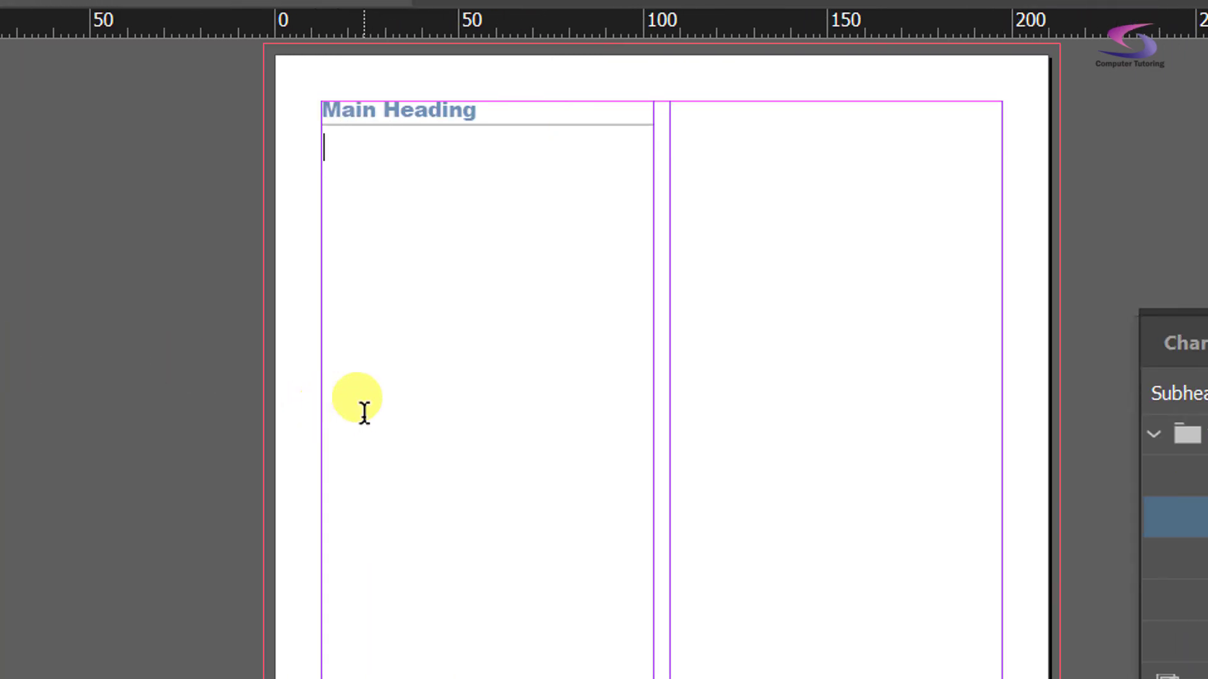
Step: Add paragraphs "Subhead 1" and "Subhead 2", followed by body text beginning "The result is that the first word is in pink which is a"
type("Sub")
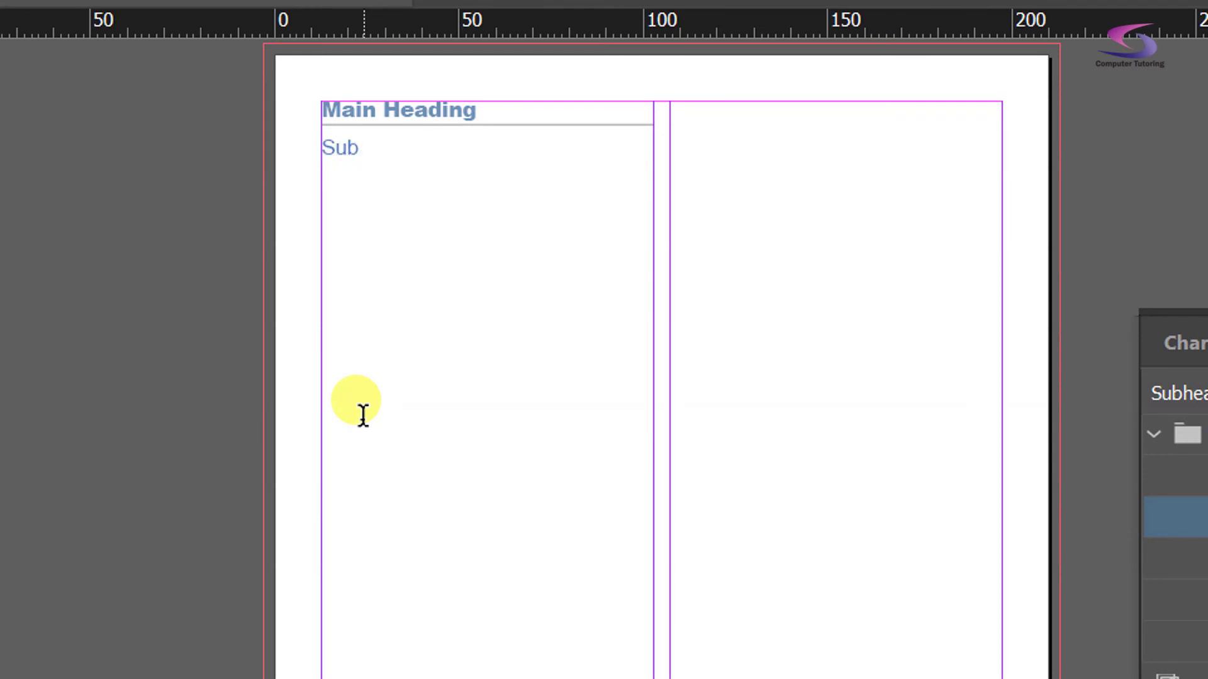
type("head 1")
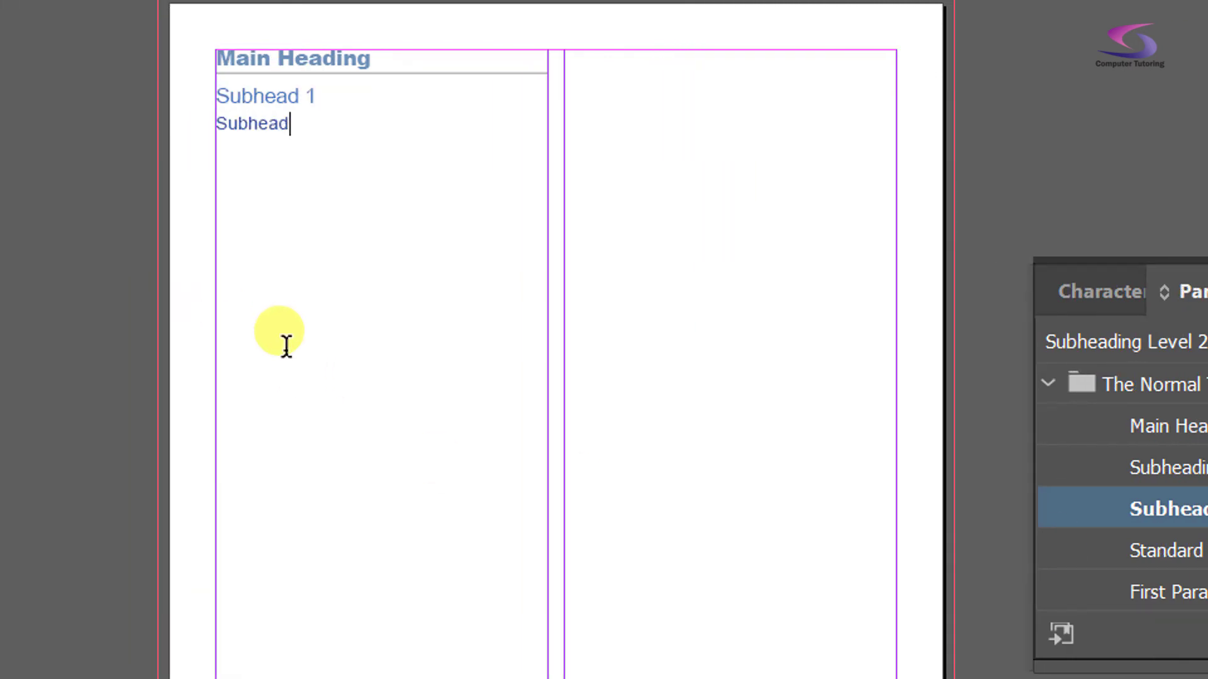
key("Return")
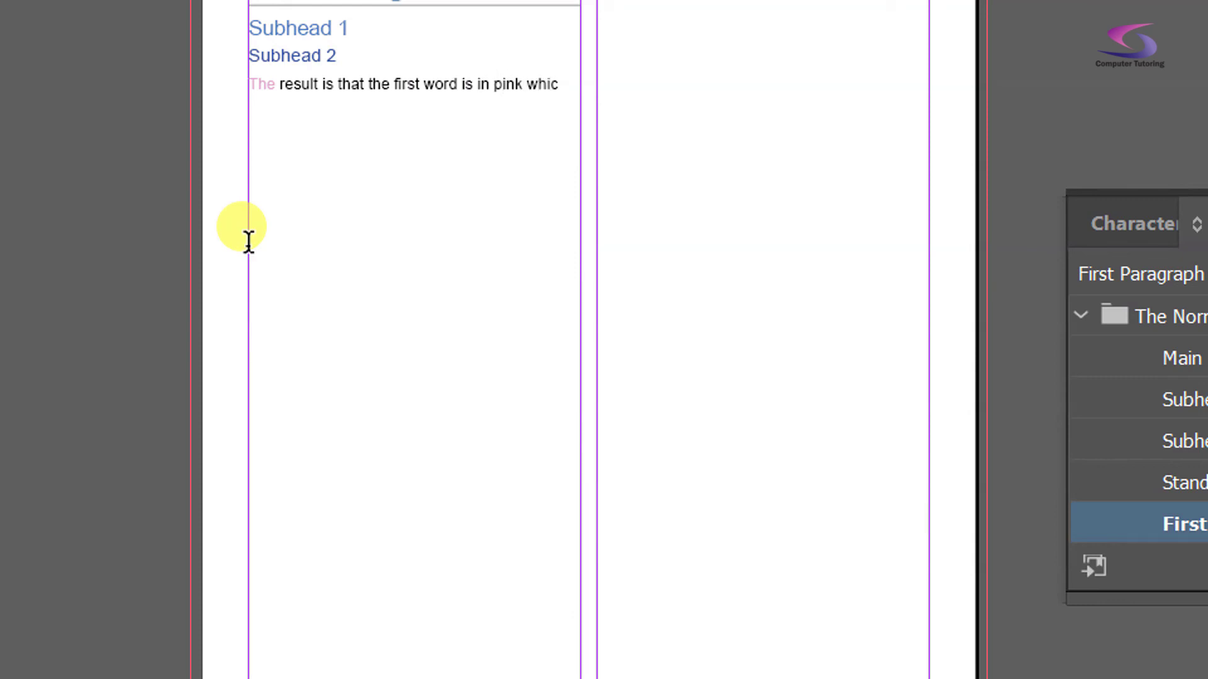
type("h is a characte")
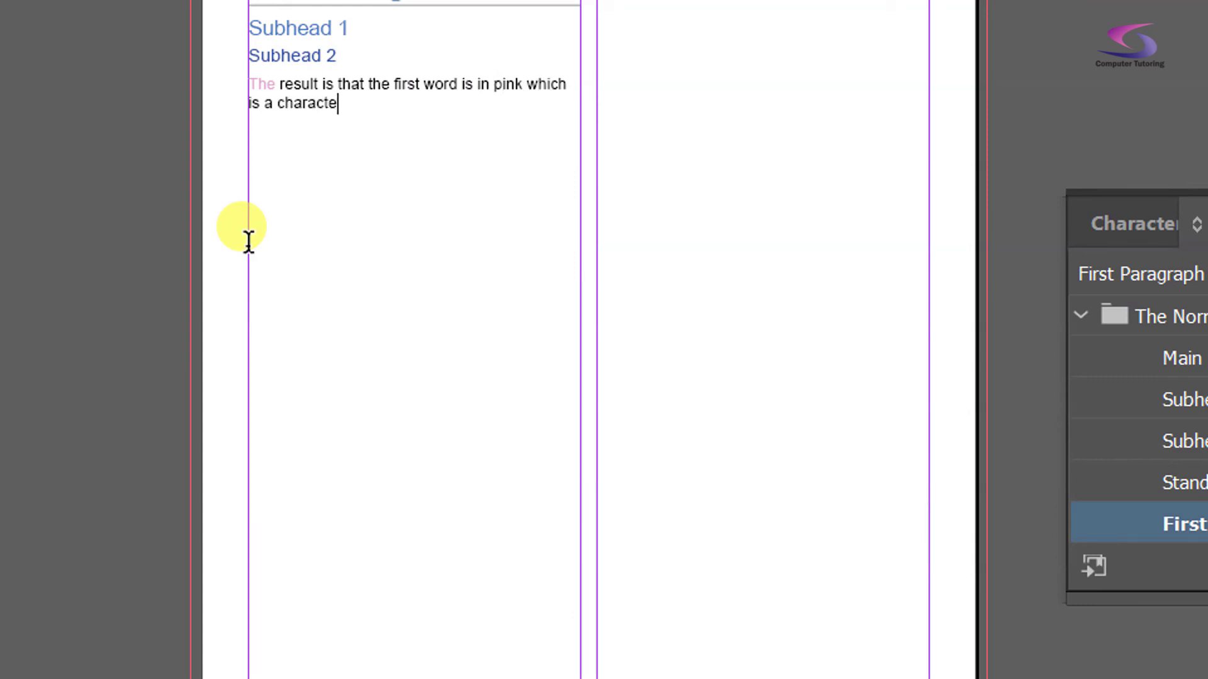